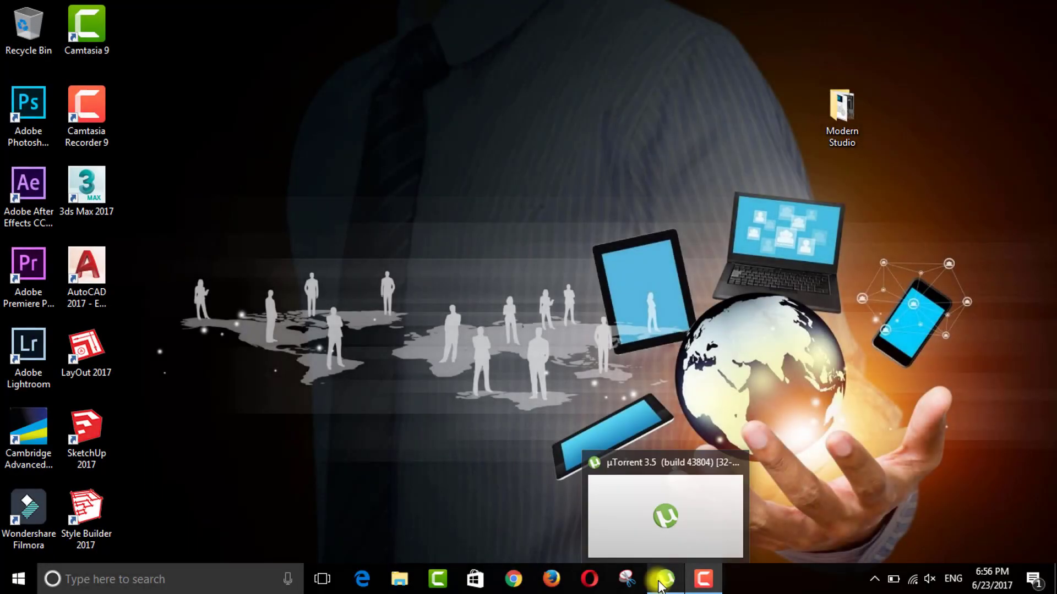
# - Close the uTorrent window and refresh the Windows desktop
pyautogui.click(662, 579)
pyautogui.click(1008, 23)
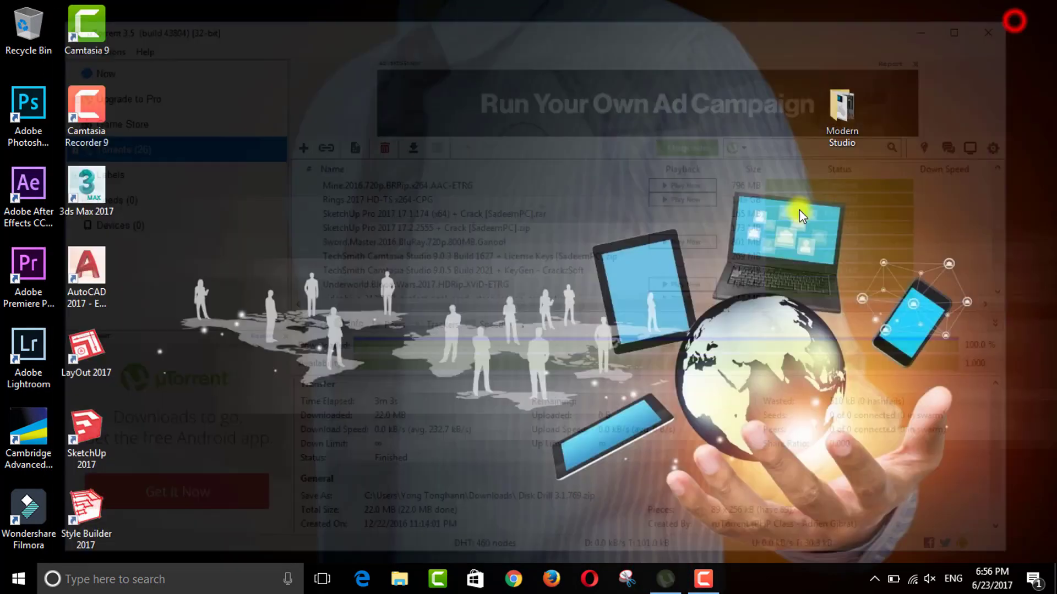
pyautogui.rightClick(456, 157)
pyautogui.click(516, 202)
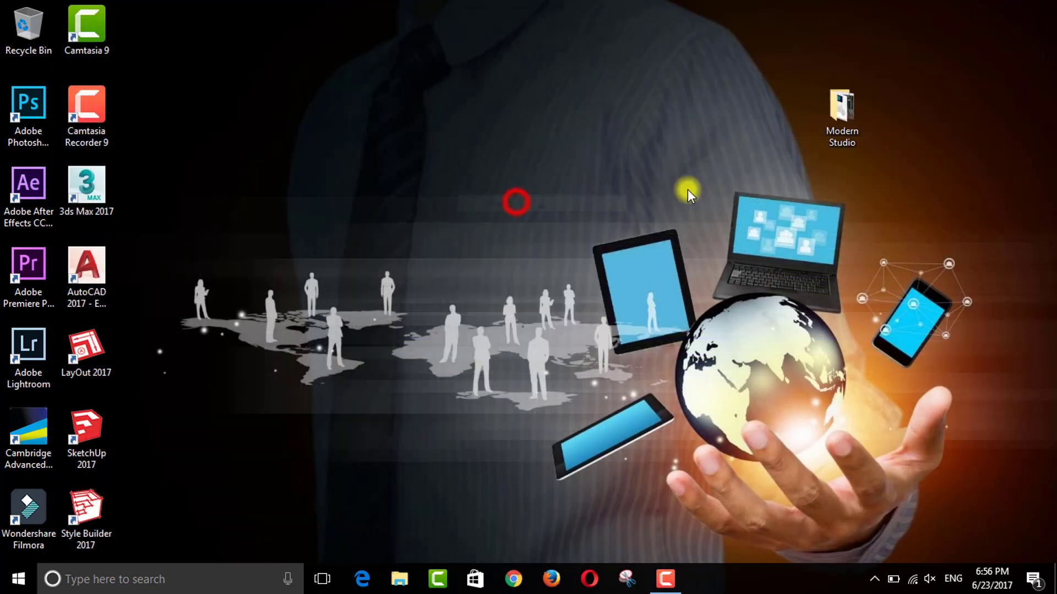
# - Open the Modern Studio .skp model from the Modern Studio folder, then minimize Explorer
pyautogui.doubleClick(838, 113)
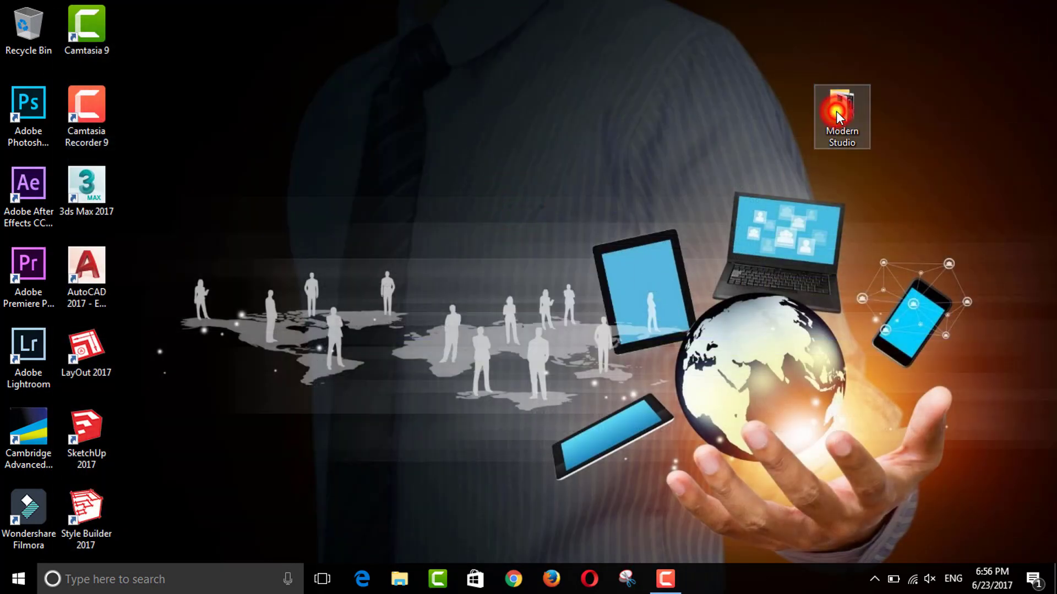
pyautogui.click(510, 122)
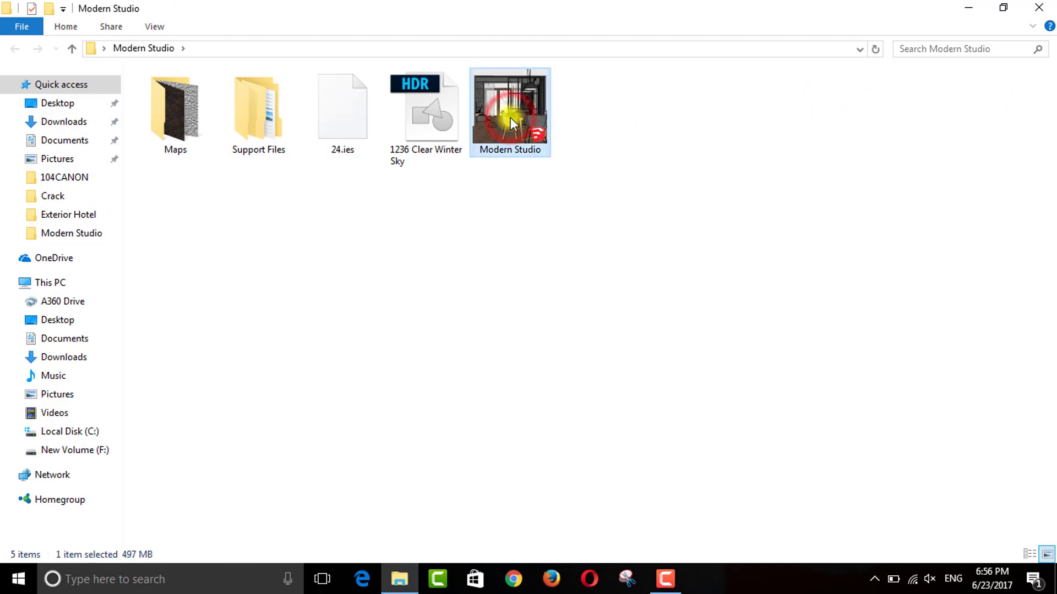
pyautogui.doubleClick(510, 119)
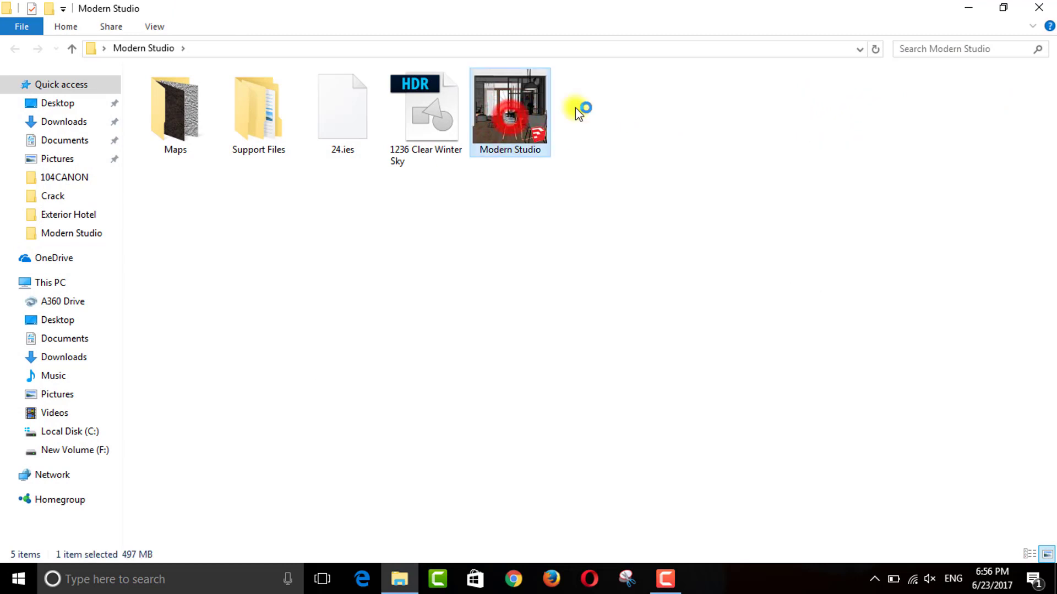
pyautogui.click(966, 9)
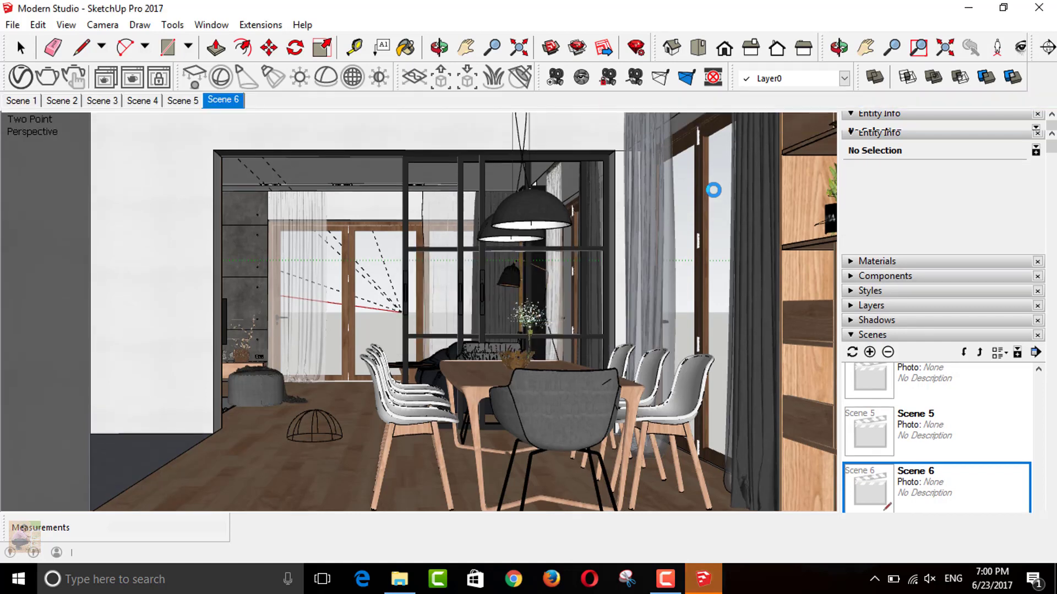
# - Flip through Scenes 5, 4, 3, 1 and 2, ending on the Scene 1 sofa wall view
pyautogui.click(182, 102)
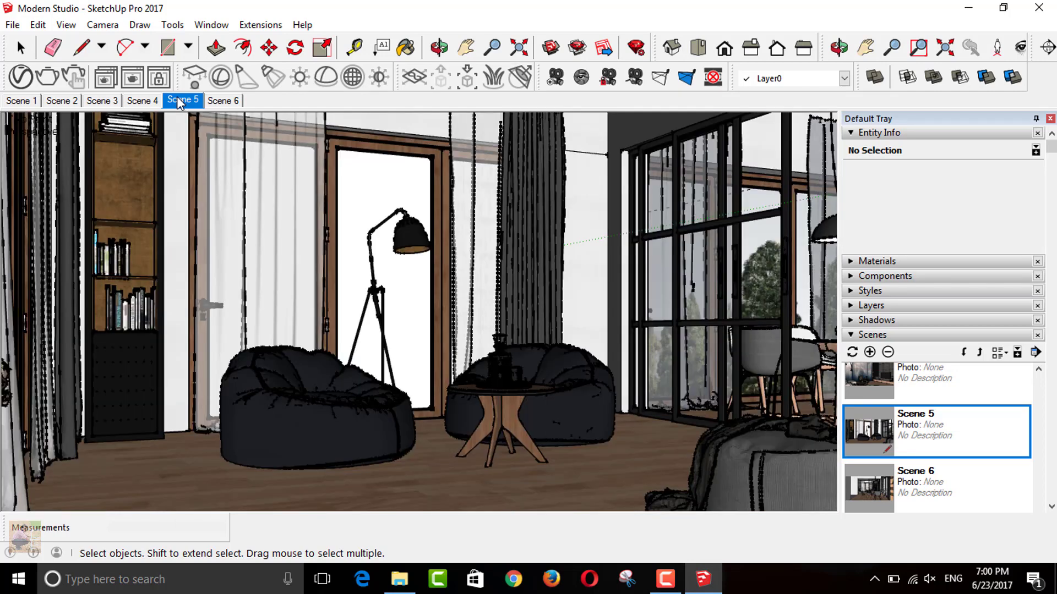
pyautogui.click(136, 102)
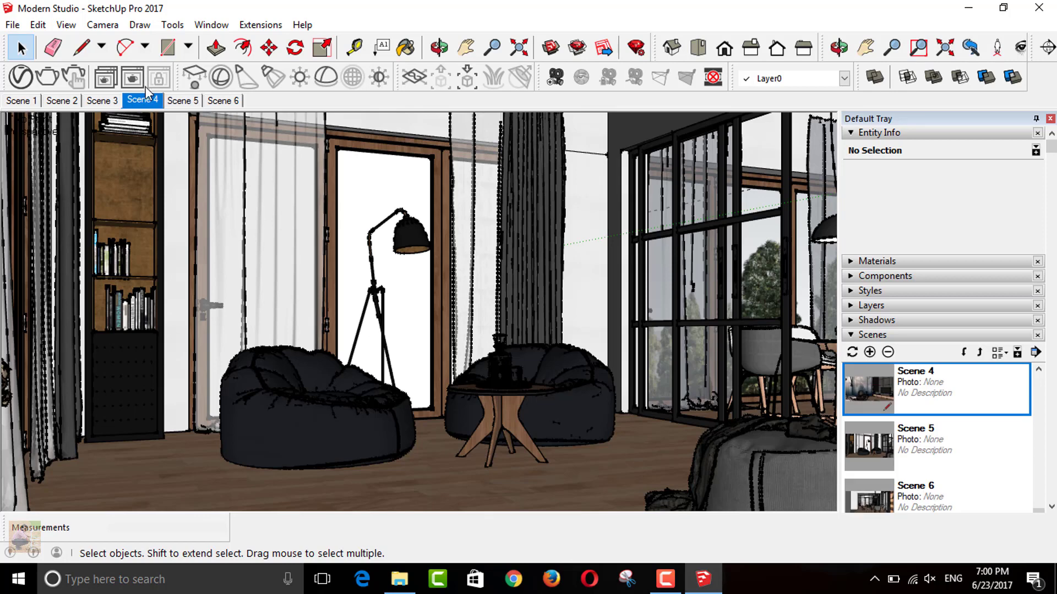
pyautogui.click(102, 106)
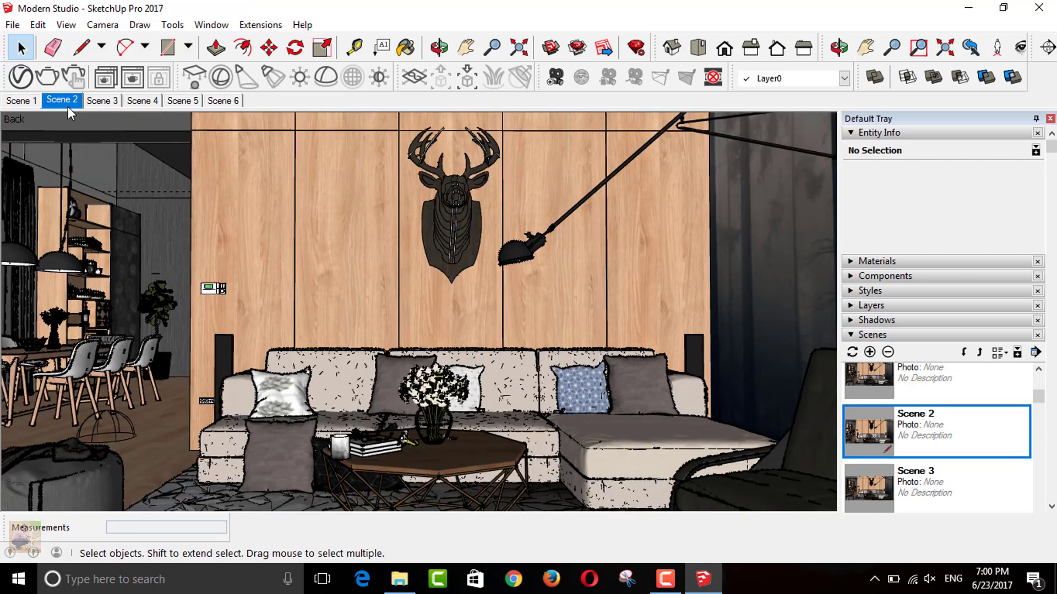
pyautogui.click(33, 100)
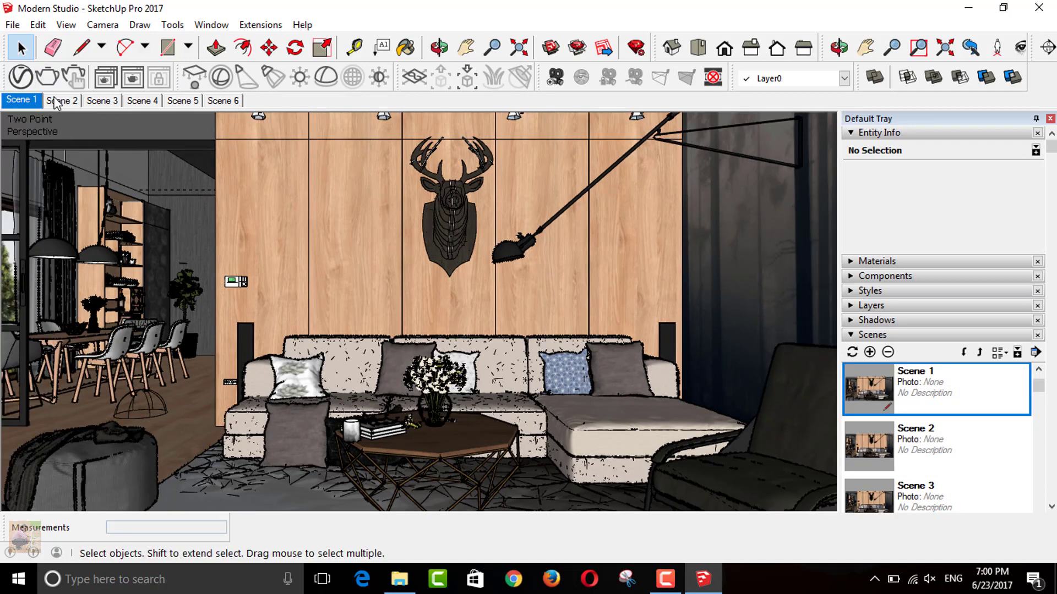
pyautogui.click(56, 102)
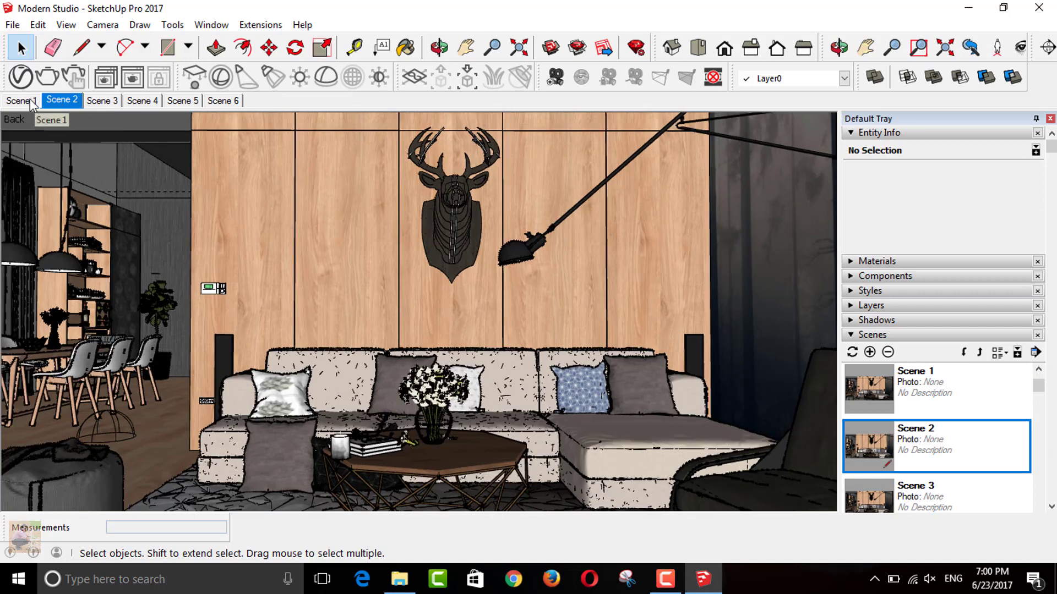
pyautogui.click(21, 100)
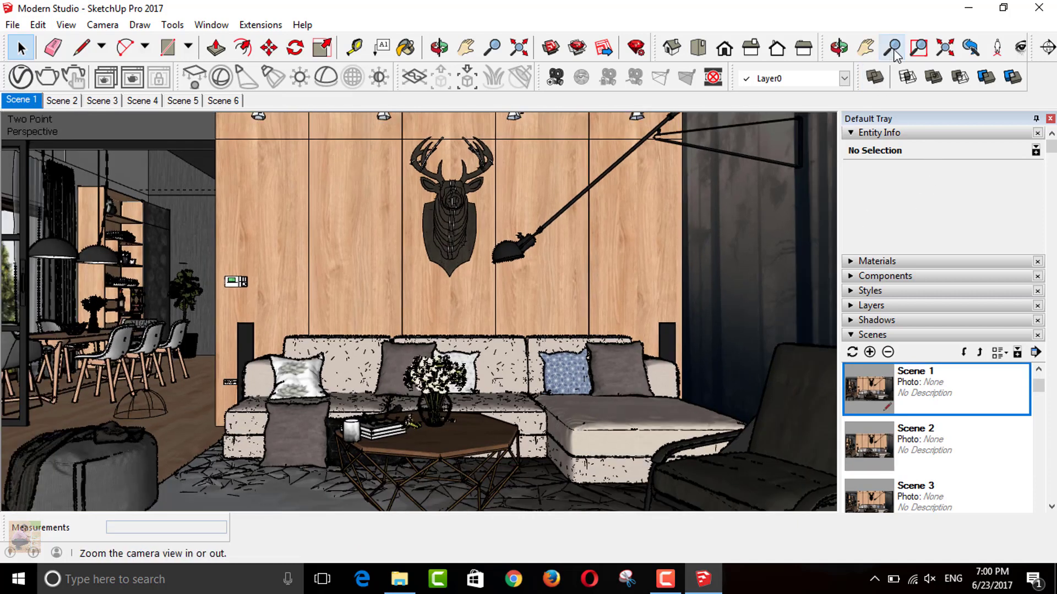
# - Zoom out and pan to frame the living room, then bring up the V-Ray Asset Editor
pyautogui.click(892, 49)
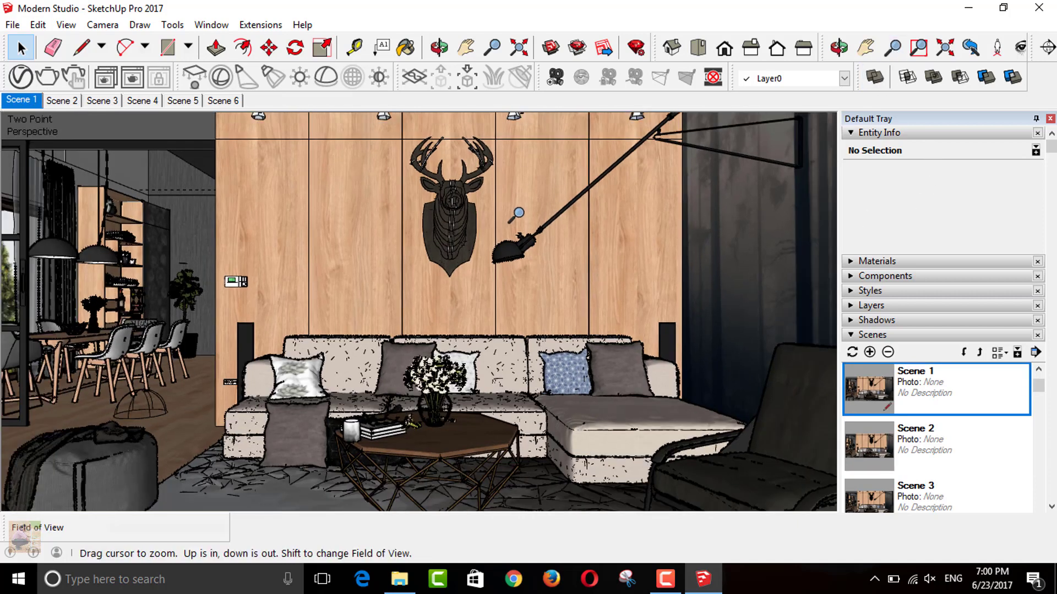
pyautogui.scroll(-1, 418, 312)
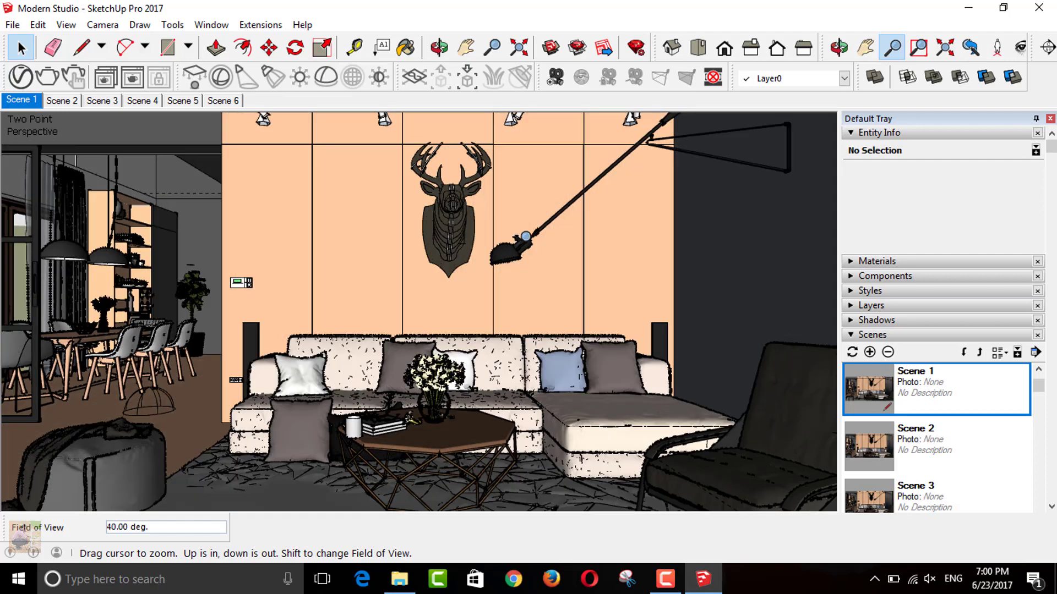
pyautogui.scroll(-1, 418, 312)
pyautogui.scroll(-1, 419, 312)
pyautogui.scroll(-1, 418, 312)
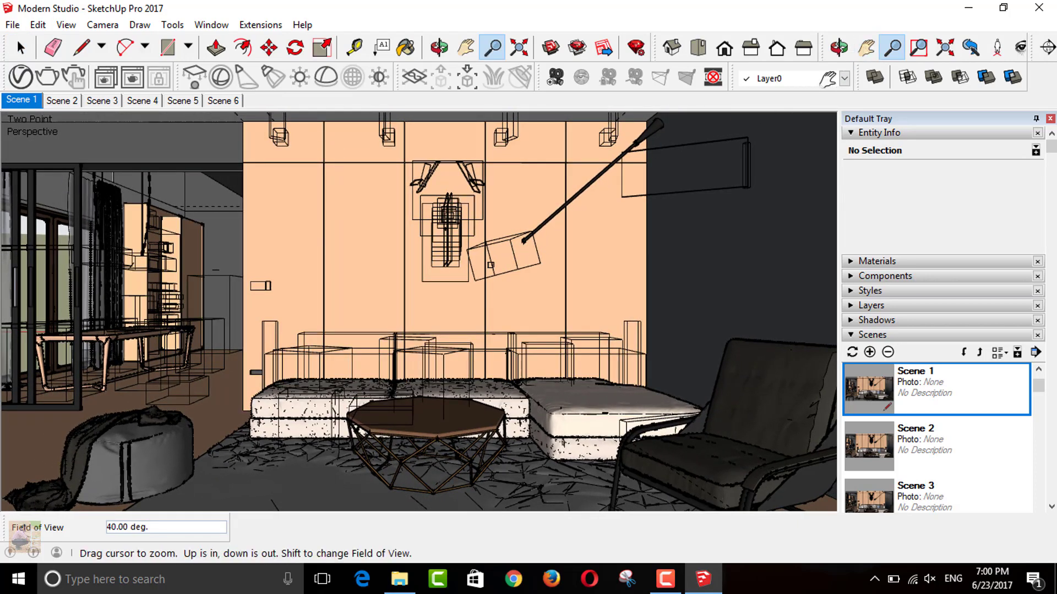
pyautogui.click(868, 44)
pyautogui.moveTo(677, 177); pyautogui.dragTo(684, 194)
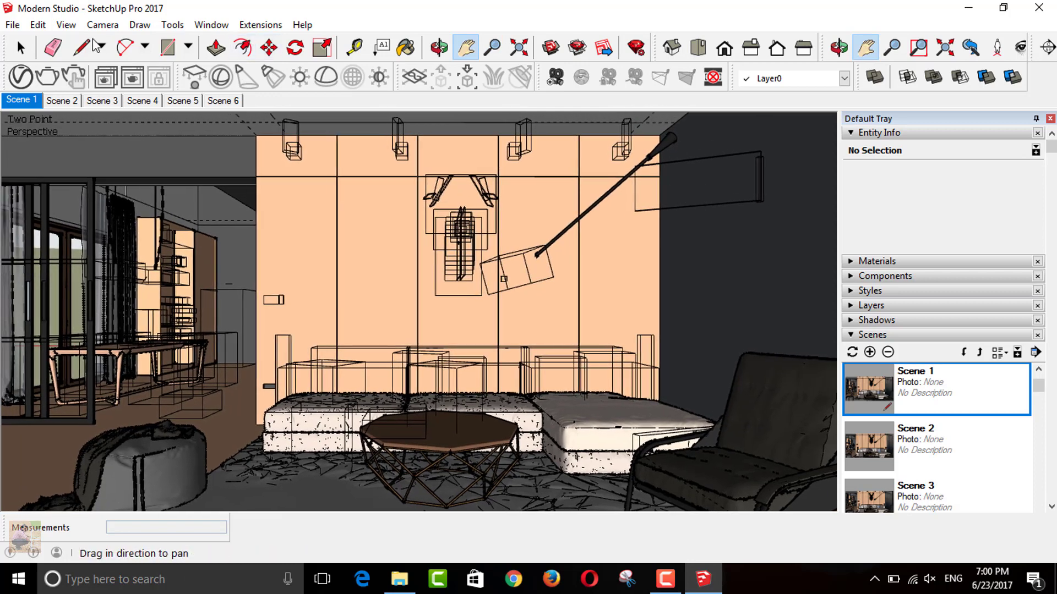
pyautogui.click(20, 77)
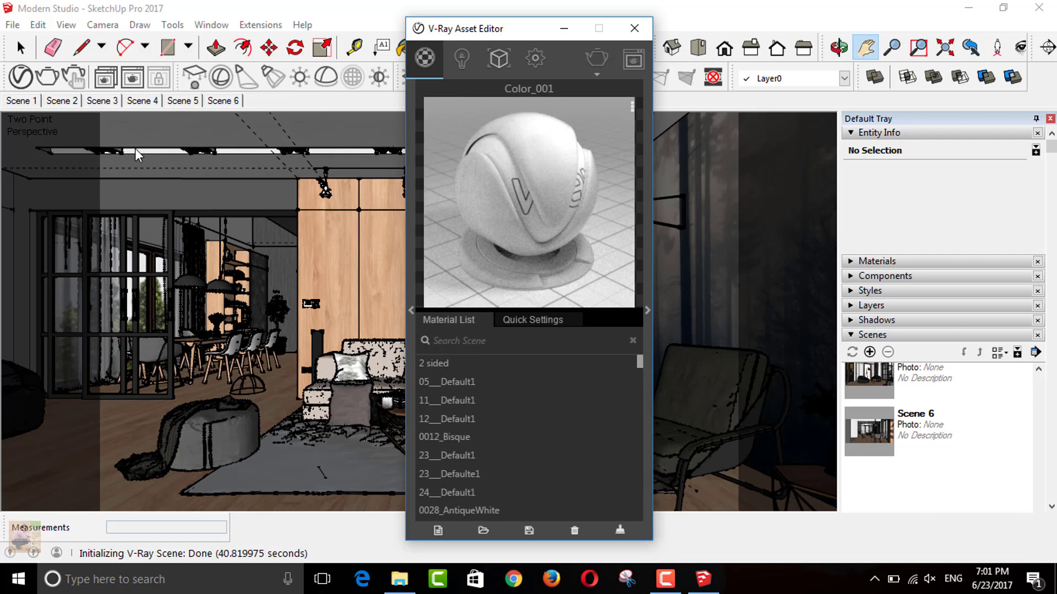
# - Show the LightIES settings and inspect its missing IES file path
pyautogui.click(453, 55)
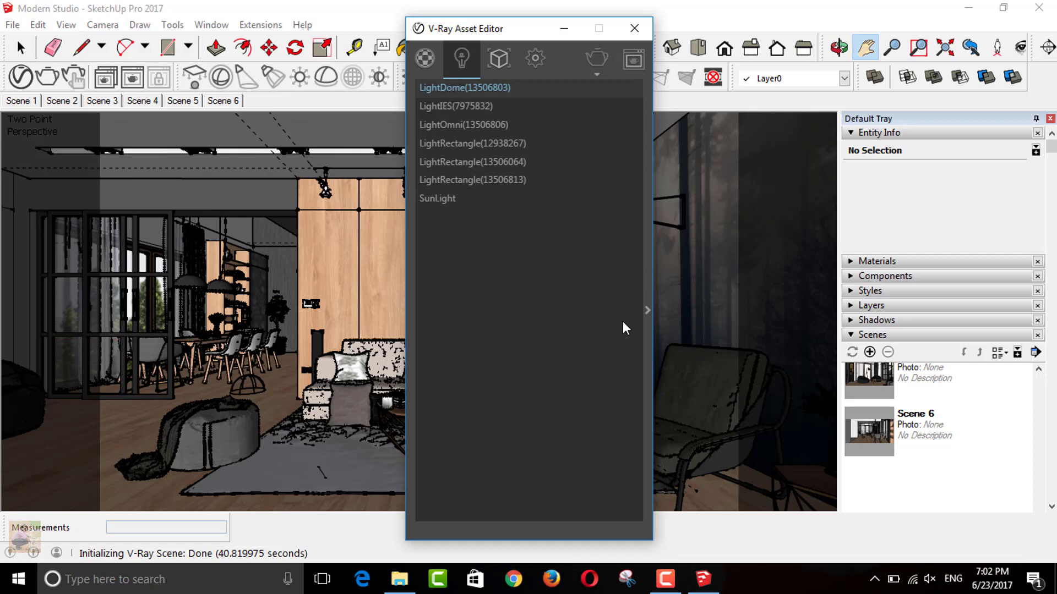
pyautogui.click(648, 310)
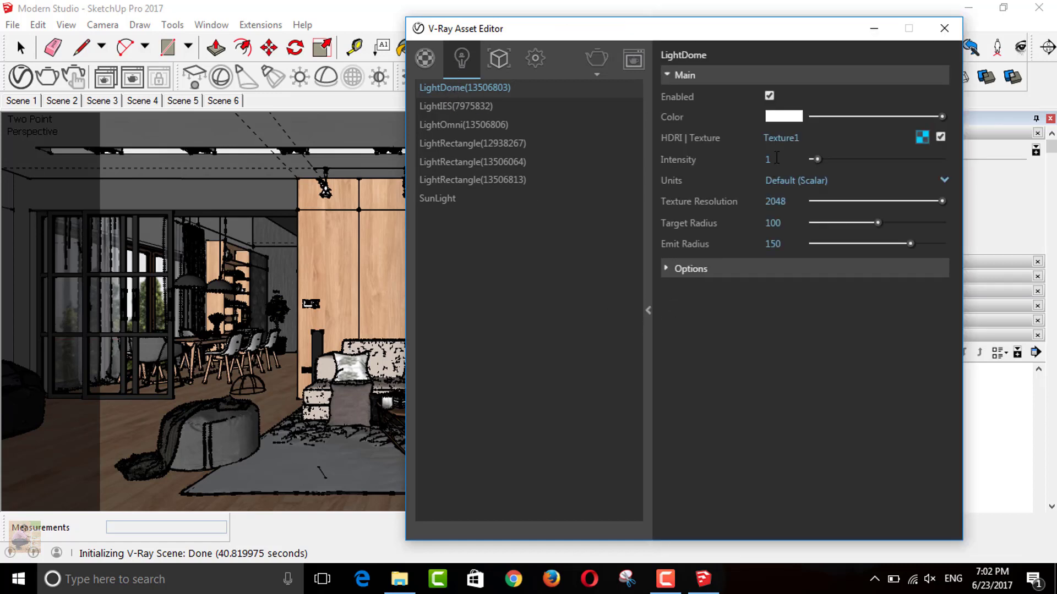
pyautogui.click(469, 106)
pyautogui.click(873, 141)
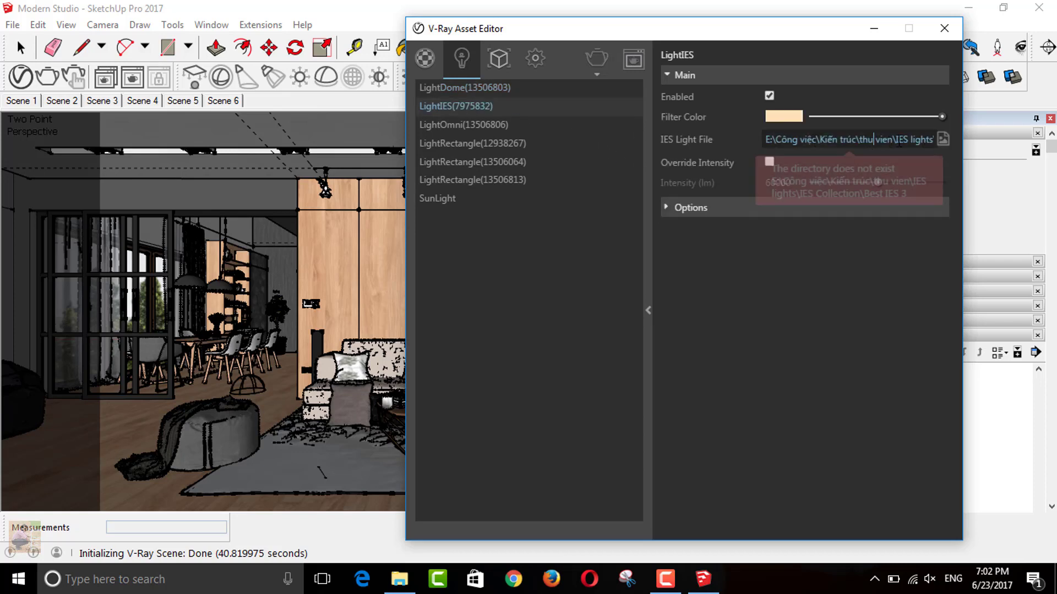
pyautogui.click(957, 142)
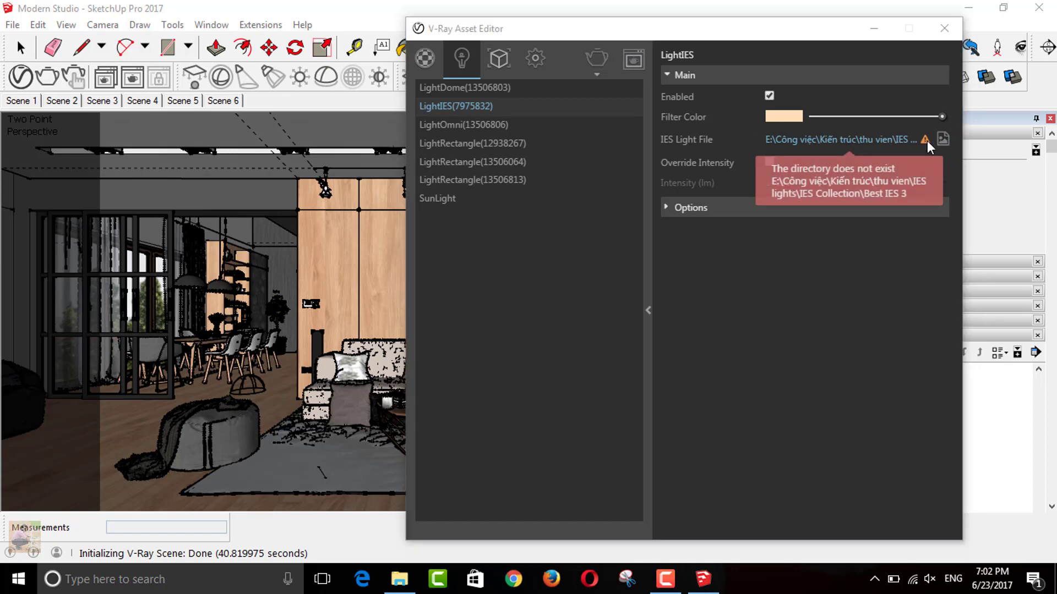
# - Relink the IES light file to Desktop\Modern Studio\24.ies
pyautogui.click(924, 136)
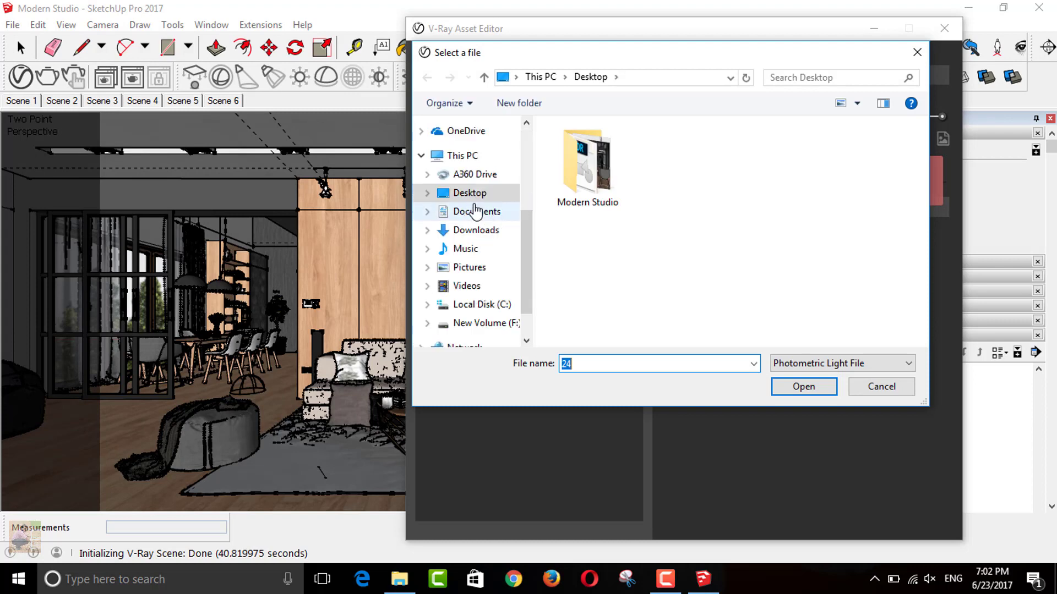
pyautogui.click(471, 193)
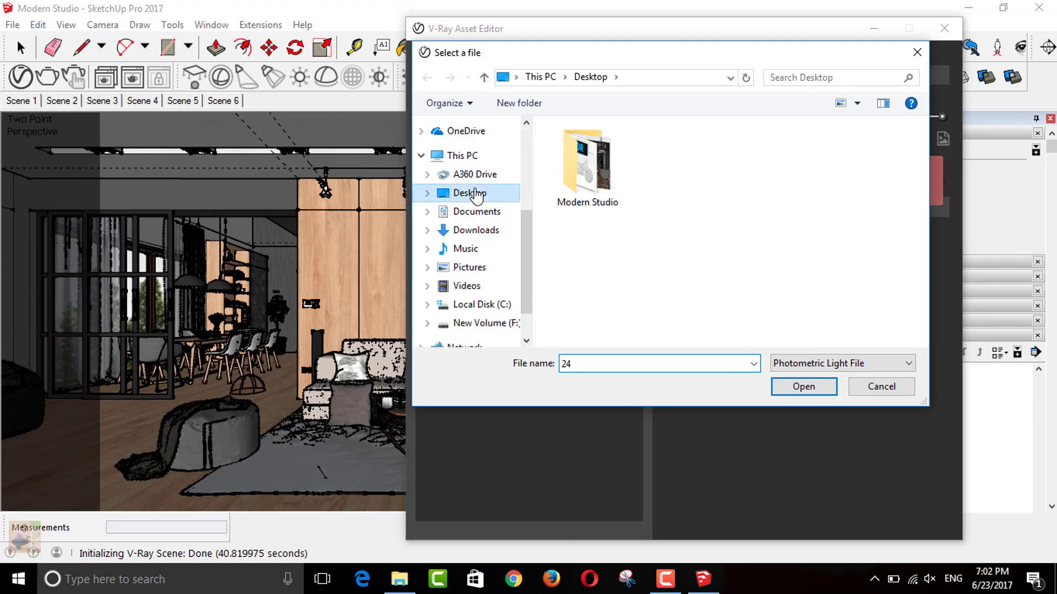
pyautogui.doubleClick(588, 165)
pyautogui.click(596, 182)
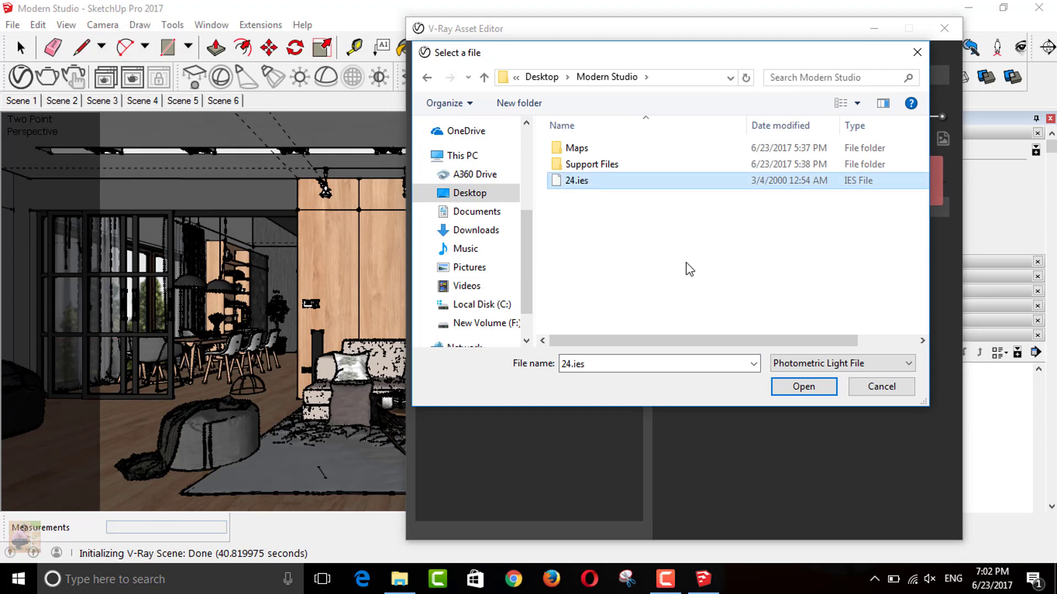
pyautogui.click(787, 387)
pyautogui.click(907, 141)
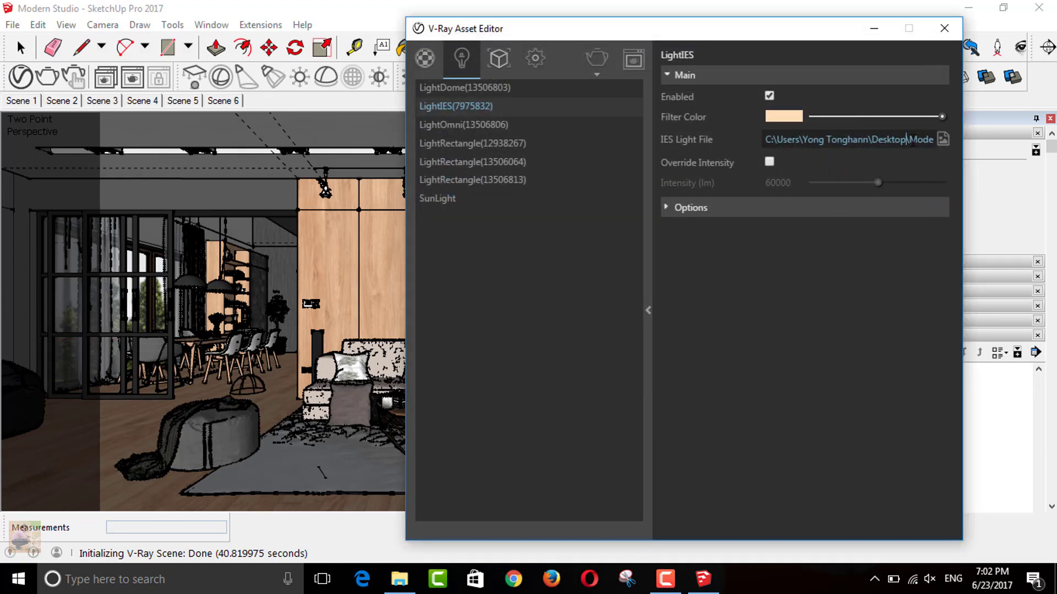
pyautogui.click(823, 262)
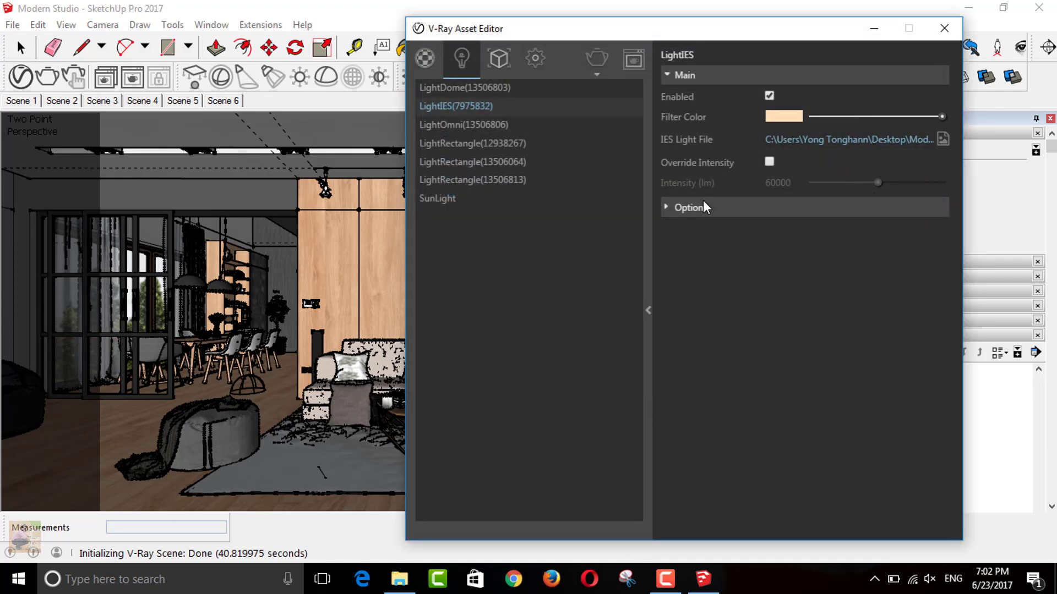
# - Lighten the LightIES filter colour
pyautogui.click(790, 117)
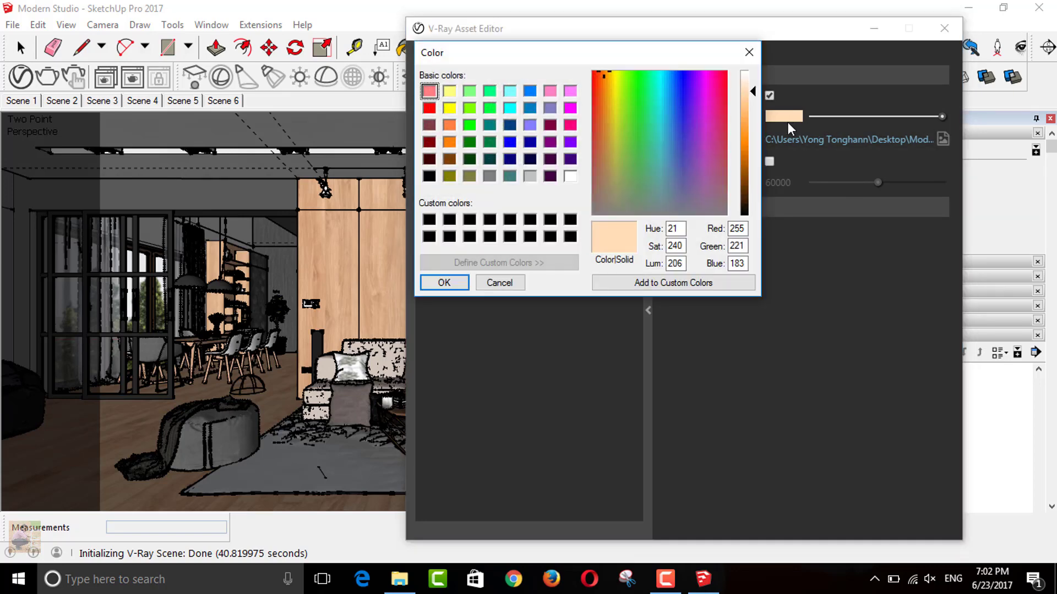
pyautogui.click(755, 85)
pyautogui.click(452, 282)
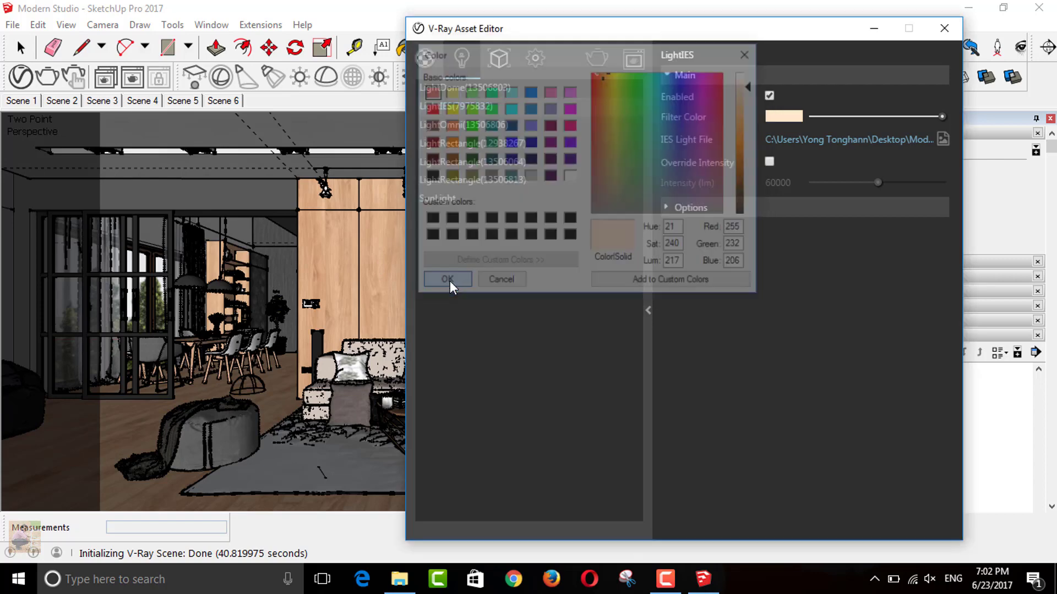
# - Review the LightOmni, LightRectangle and SunLight settings, ending on the render settings page
pyautogui.click(465, 125)
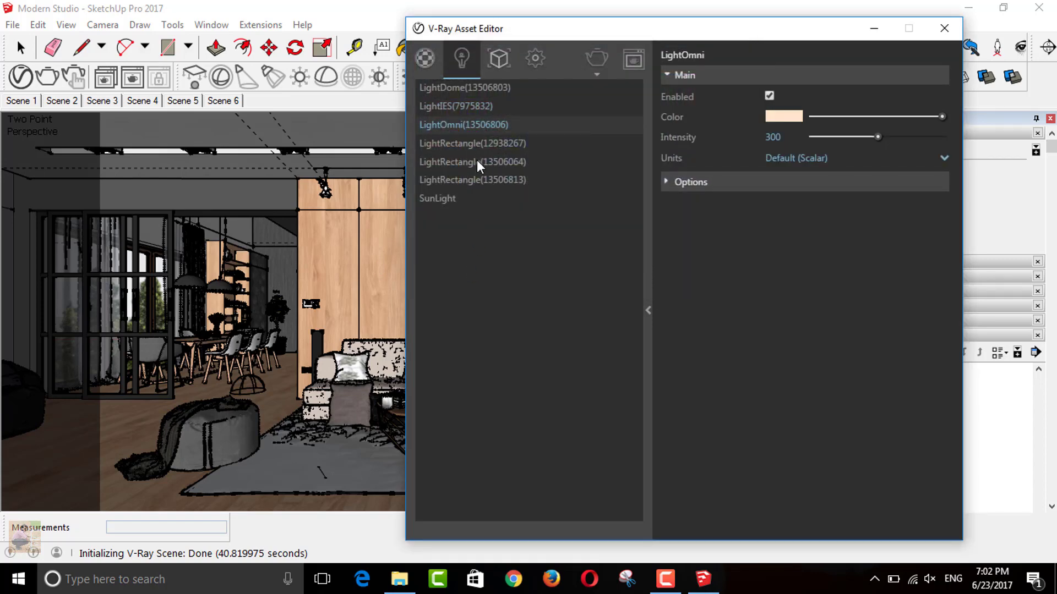
pyautogui.click(474, 145)
pyautogui.click(468, 180)
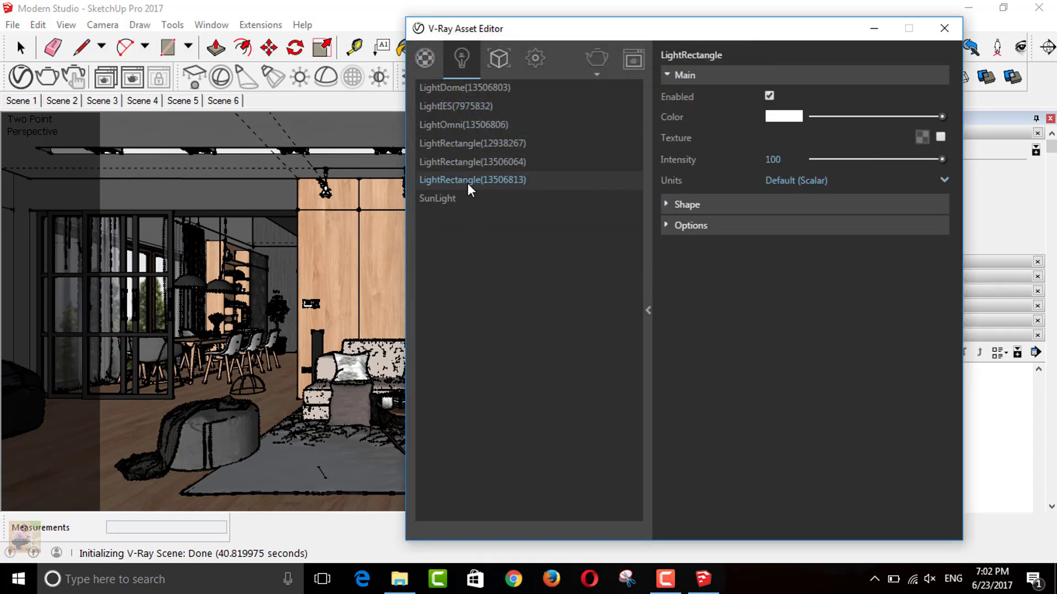
pyautogui.click(440, 199)
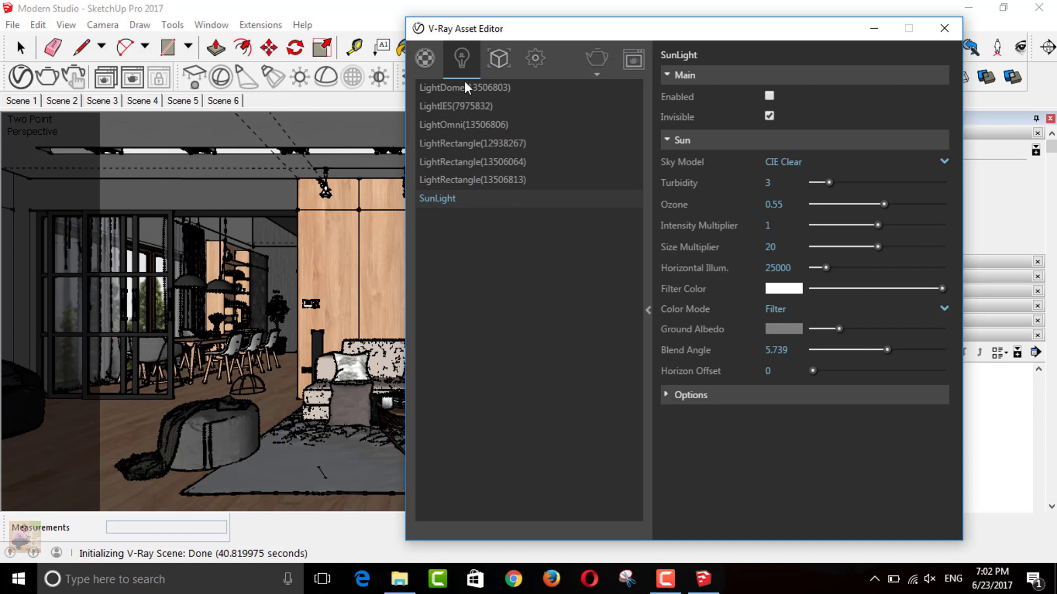
pyautogui.click(497, 70)
pyautogui.click(537, 67)
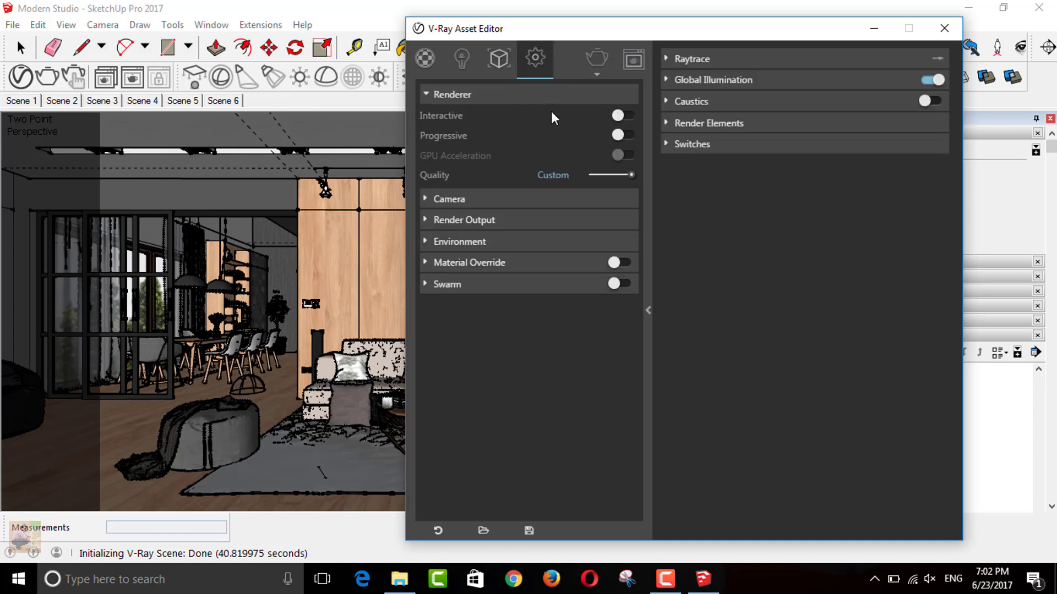
# - Set render output to 16:9 Widescreen at 1280 × 720
pyautogui.click(459, 219)
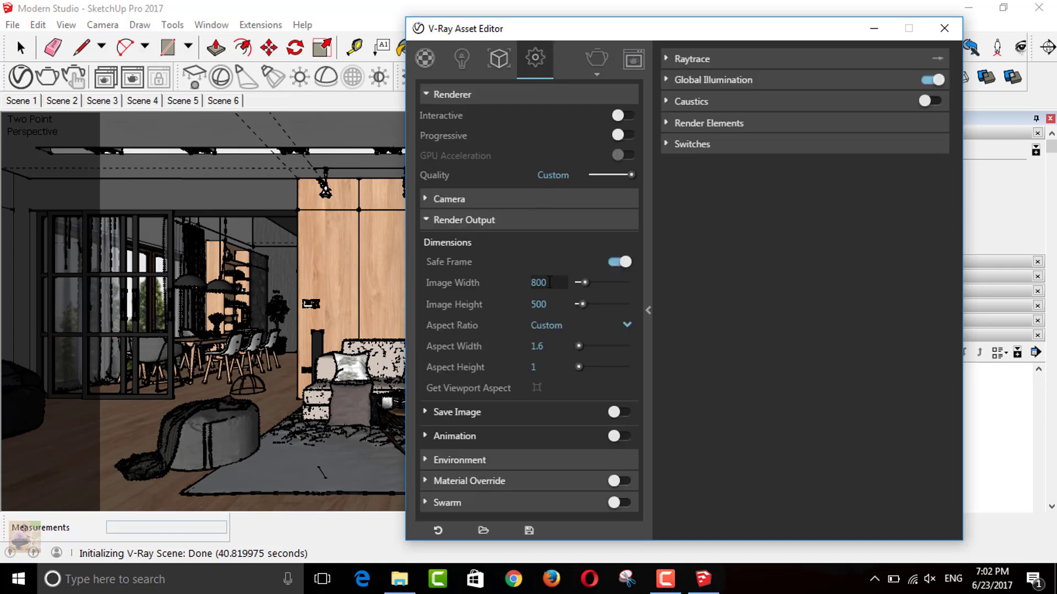
pyautogui.click(549, 327)
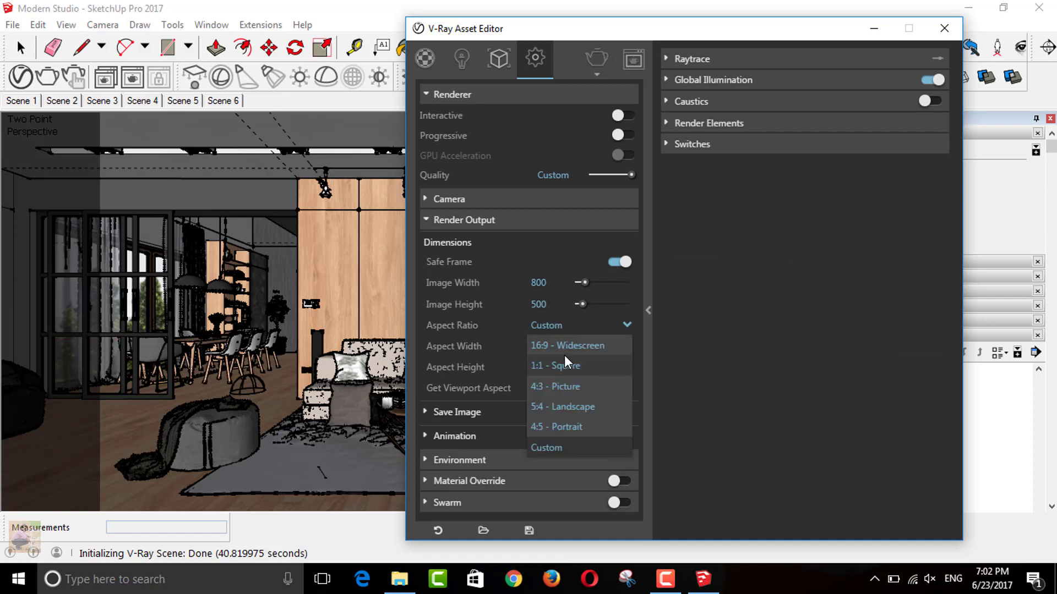
pyautogui.click(567, 346)
pyautogui.doubleClick(547, 283)
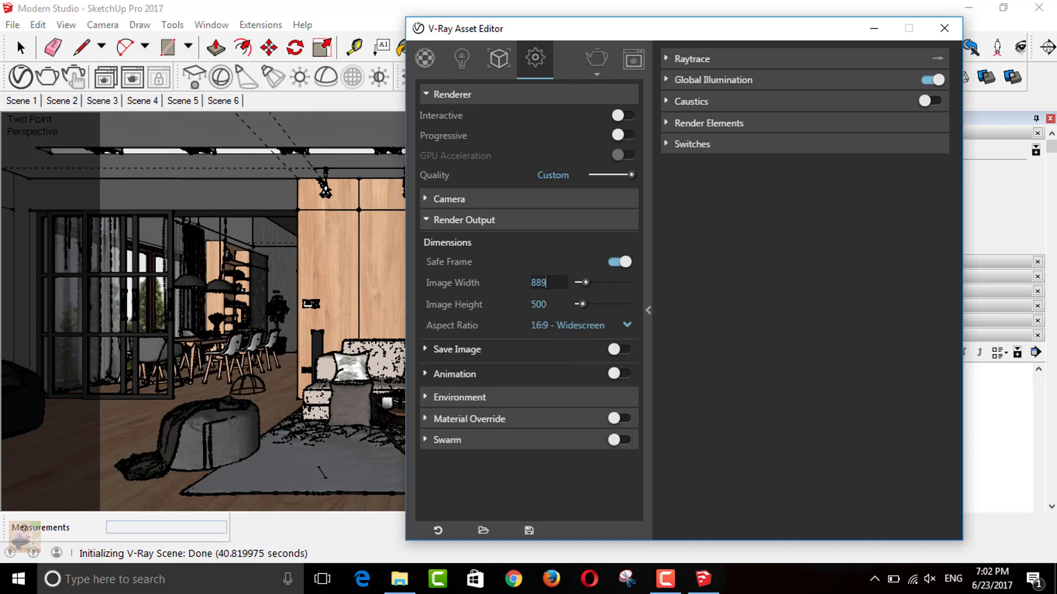
pyautogui.doubleClick(547, 282)
pyautogui.write('128')
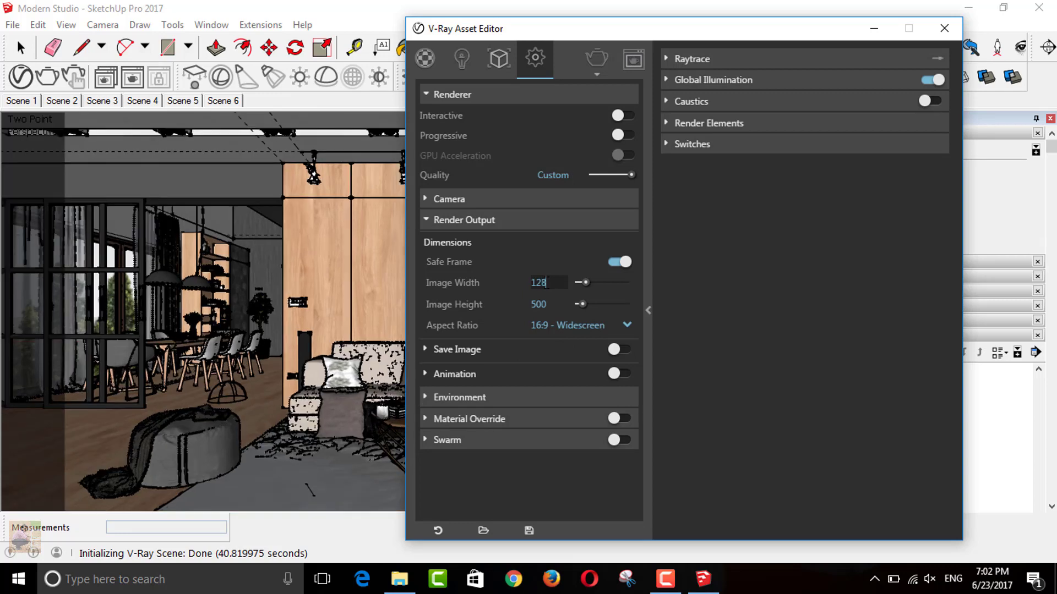
pyautogui.write('0')
pyautogui.doubleClick(544, 304)
pyautogui.write('720')
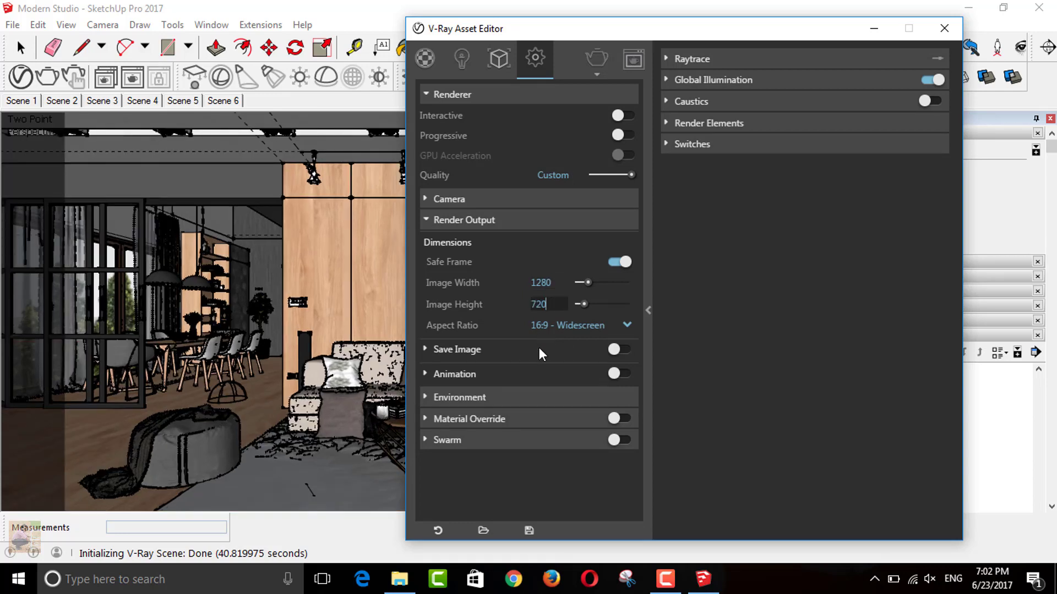
# - Enable Save Image and name the render file 'Modern Studio Render'
pyautogui.click(456, 349)
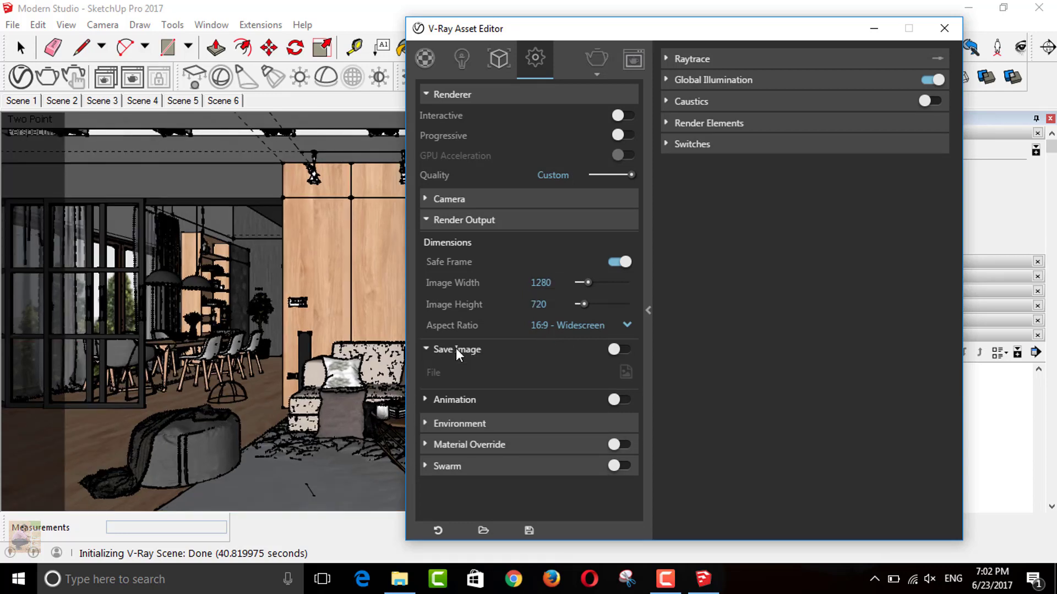
pyautogui.click(618, 350)
pyautogui.click(627, 371)
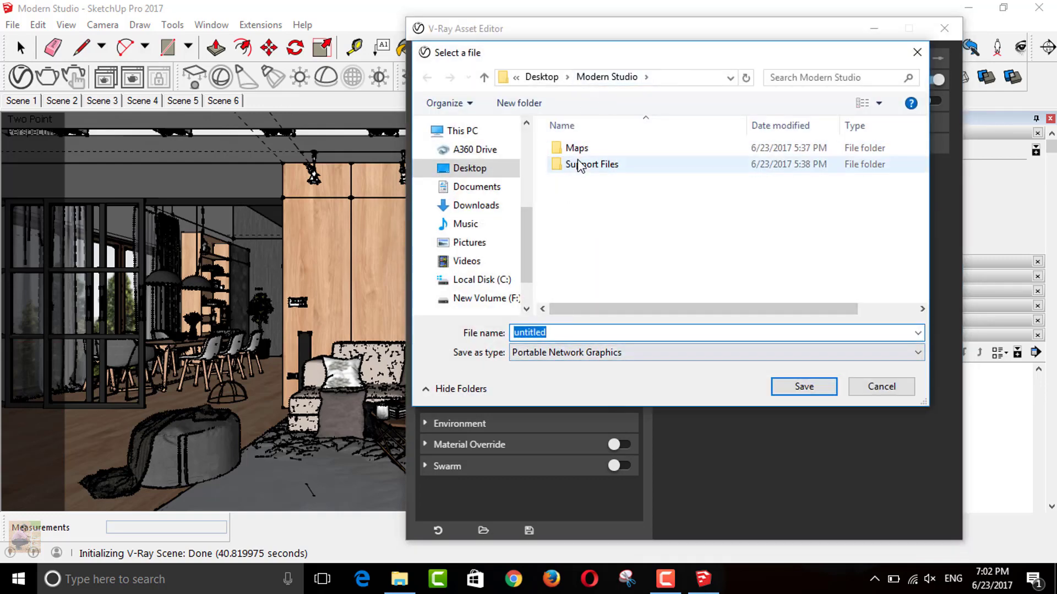
pyautogui.write('M')
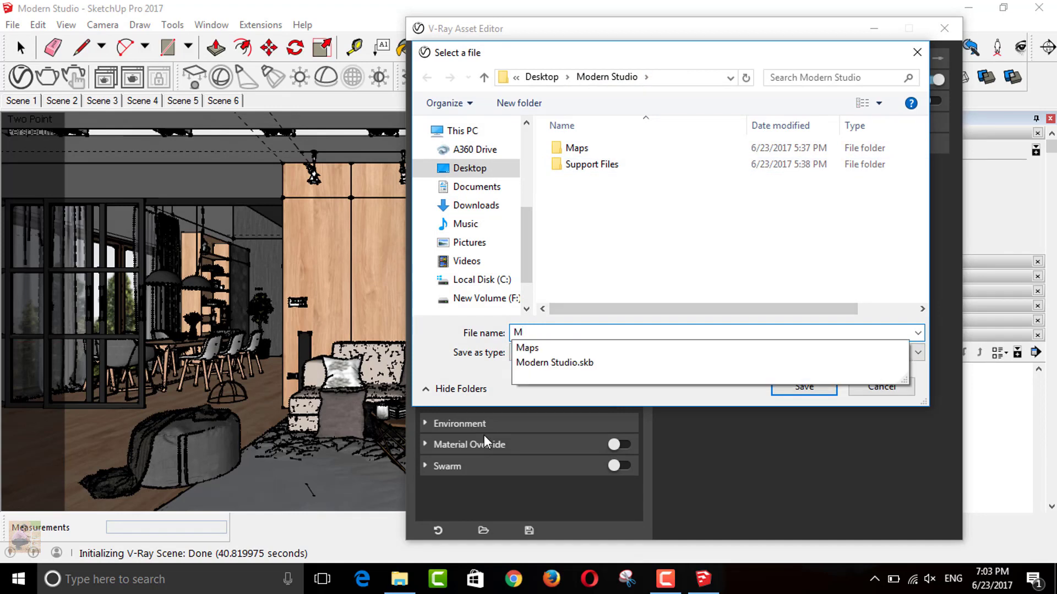
pyautogui.click(551, 362)
pyautogui.click(615, 332)
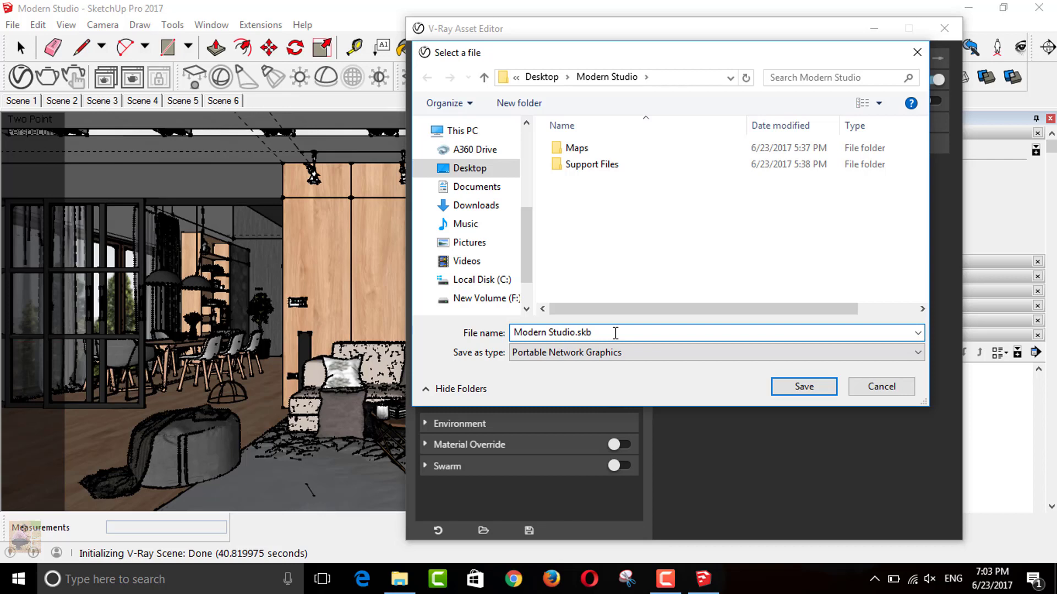
pyautogui.press('BackSpace')
pyautogui.press('BackSpace')
pyautogui.press('BackSpace')
pyautogui.write('rend')
pyautogui.press('BackSpace')
pyautogui.press('BackSpace')
pyautogui.press('BackSpace')
pyautogui.press('BackSpace')
pyautogui.write('Rend')
pyautogui.write('er')
# - Confirm the render file save, then turn on the Environment reflection override
pyautogui.click(793, 387)
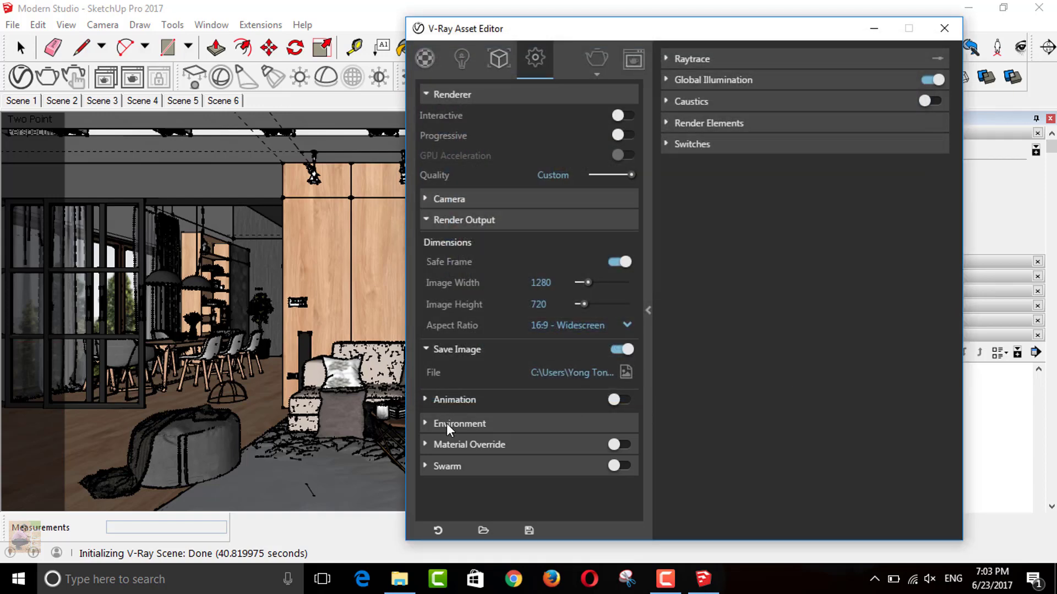
pyautogui.click(447, 423)
pyautogui.scroll(-1, 467, 468)
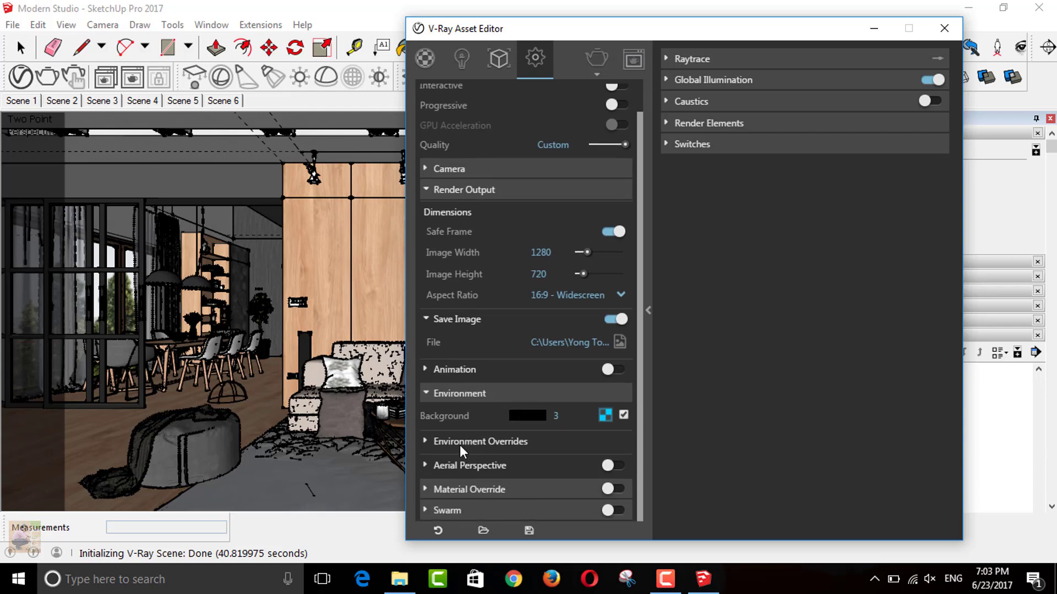
pyautogui.click(460, 443)
pyautogui.click(479, 495)
# - Expand the Material Override, Aerial Perspective and Global Illumination sections
pyautogui.scroll(-4, 504, 471)
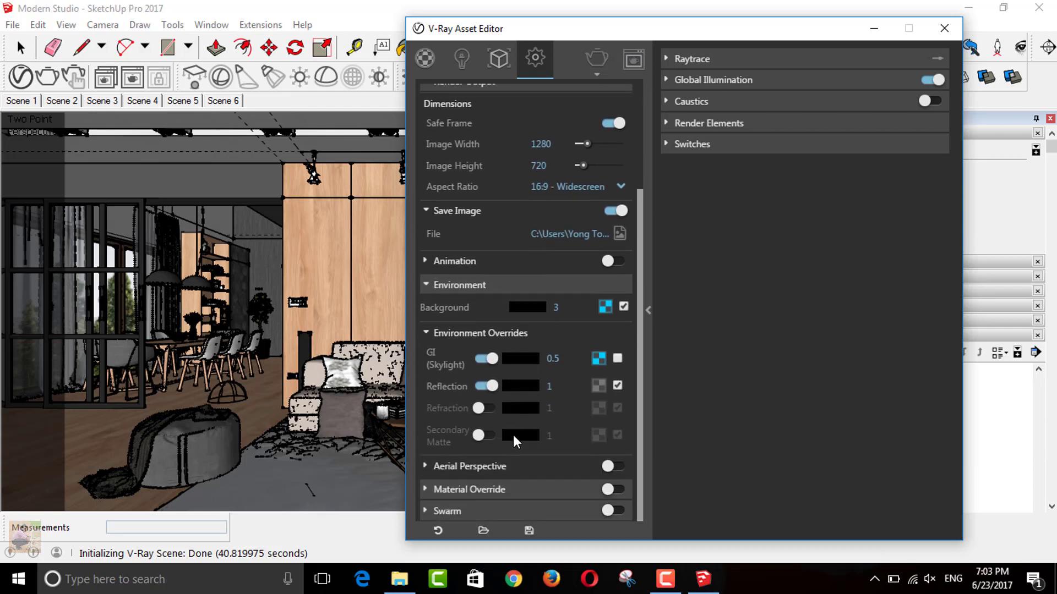
pyautogui.click(469, 489)
pyautogui.scroll(-3, 478, 488)
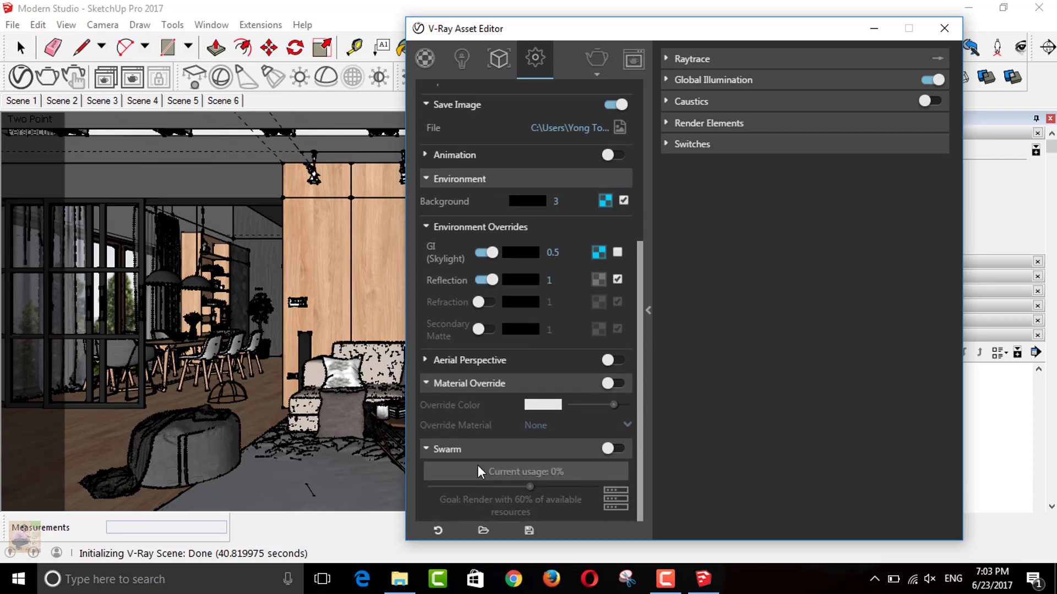
pyautogui.click(469, 361)
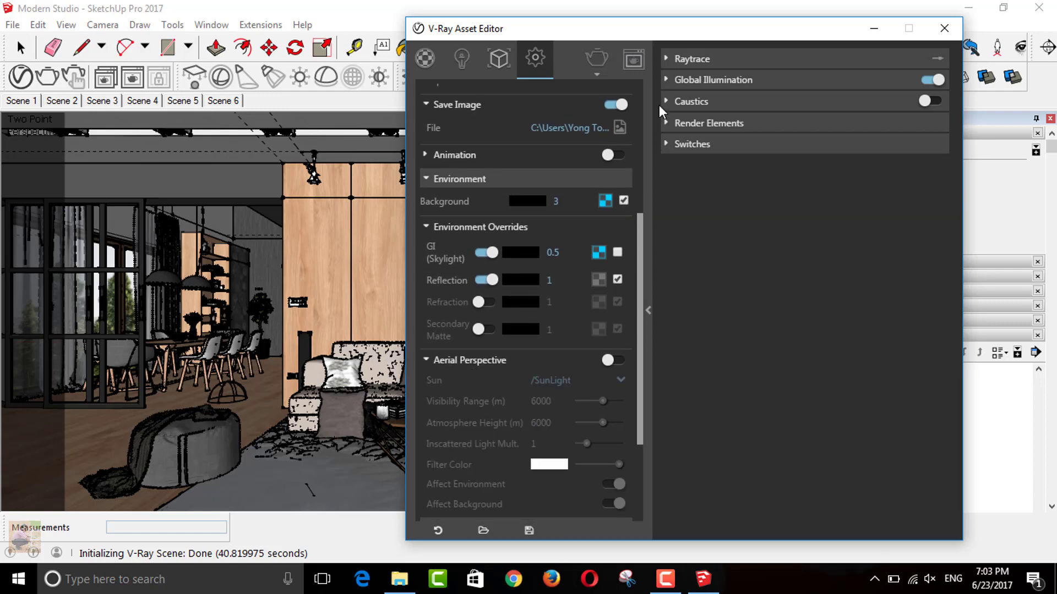
pyautogui.click(706, 79)
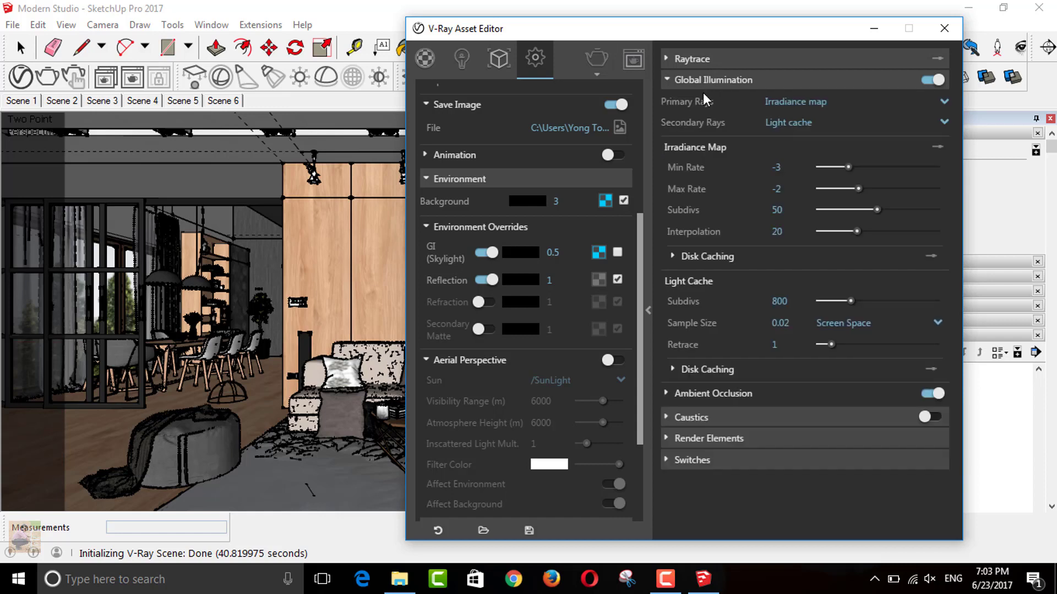
# - Keep Irradiance map as the primary engine and set Light Cache subdivs to 1000
pyautogui.click(806, 107)
pyautogui.click(787, 121)
pyautogui.doubleClick(778, 300)
pyautogui.write('1000')
# - Add a Denoiser render element under Render Elements
pyautogui.click(721, 394)
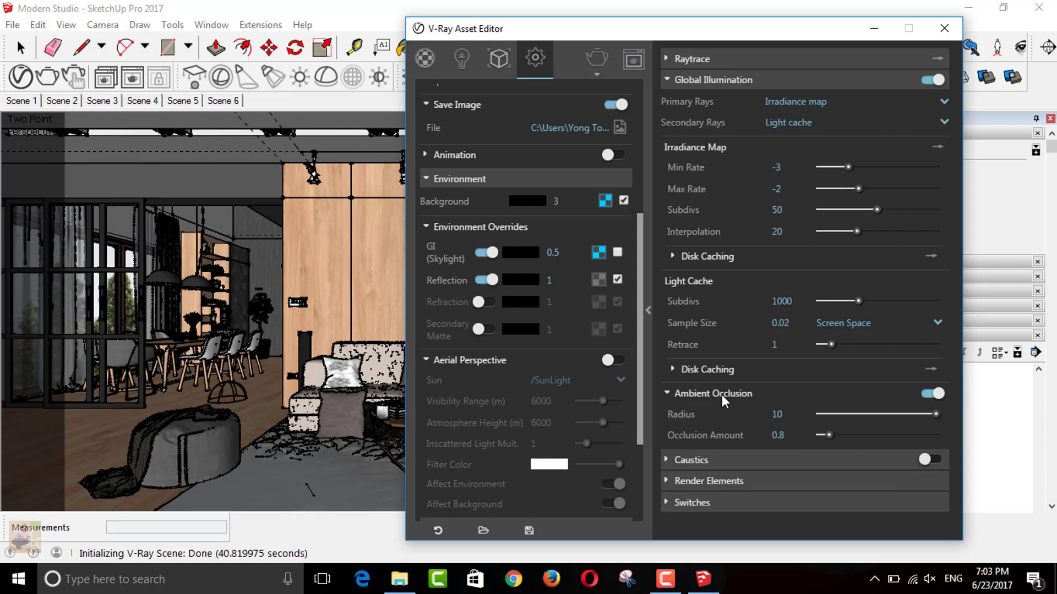
pyautogui.click(751, 479)
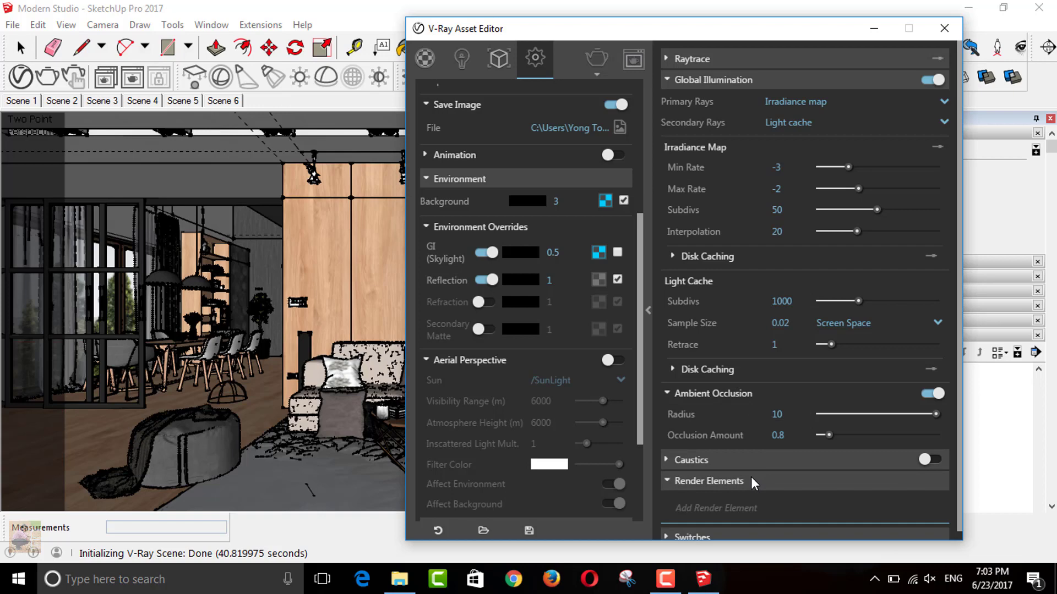
pyautogui.click(749, 508)
pyautogui.click(705, 368)
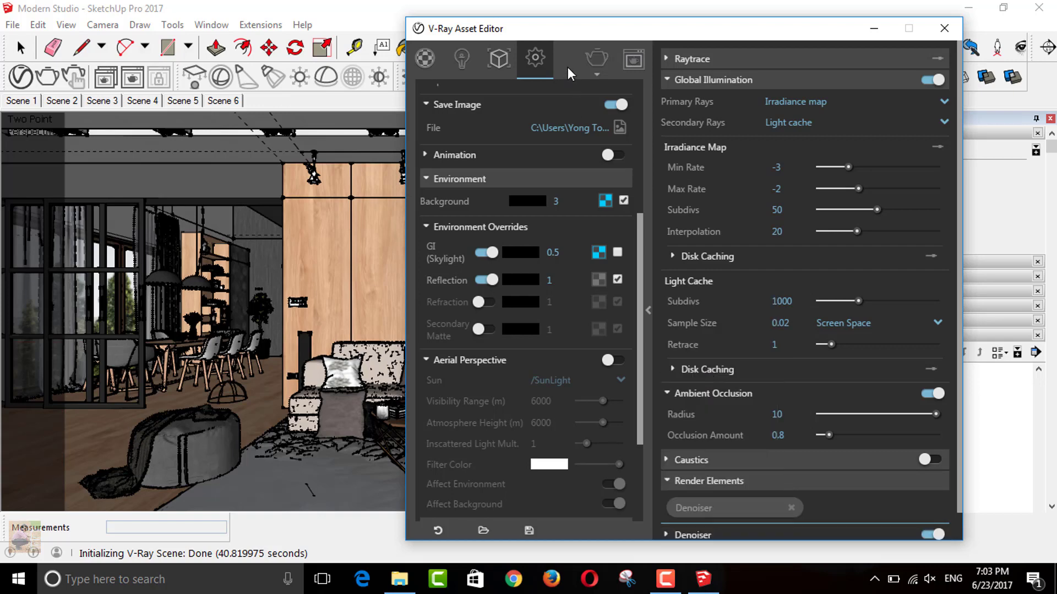
pyautogui.moveTo(543, 35); pyautogui.dragTo(547, 39)
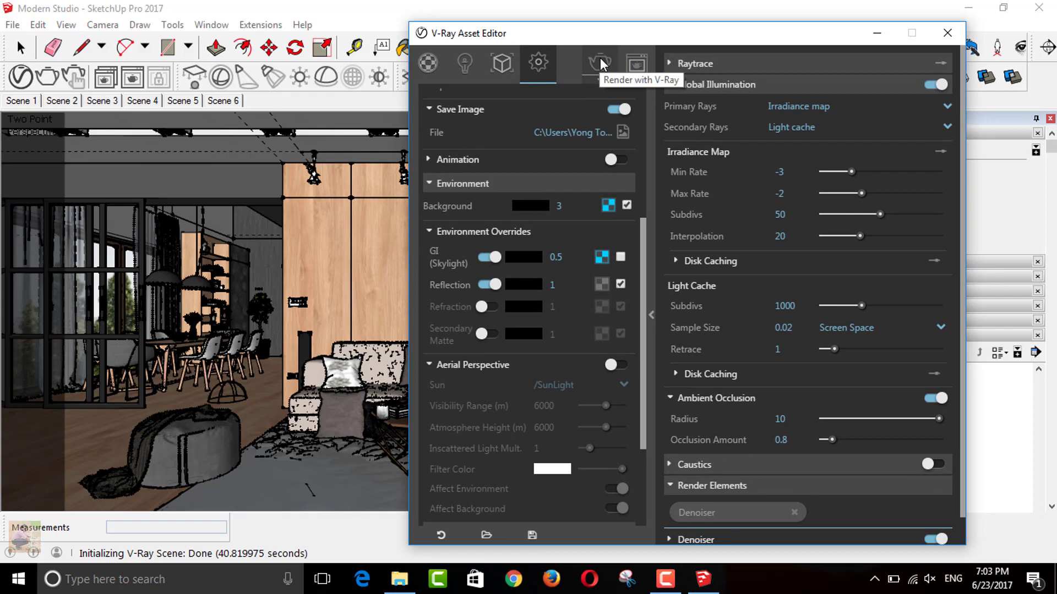
# - Collapse and dock the Asset Editor, then zoom out to a 74.6° living room shot
pyautogui.click(650, 313)
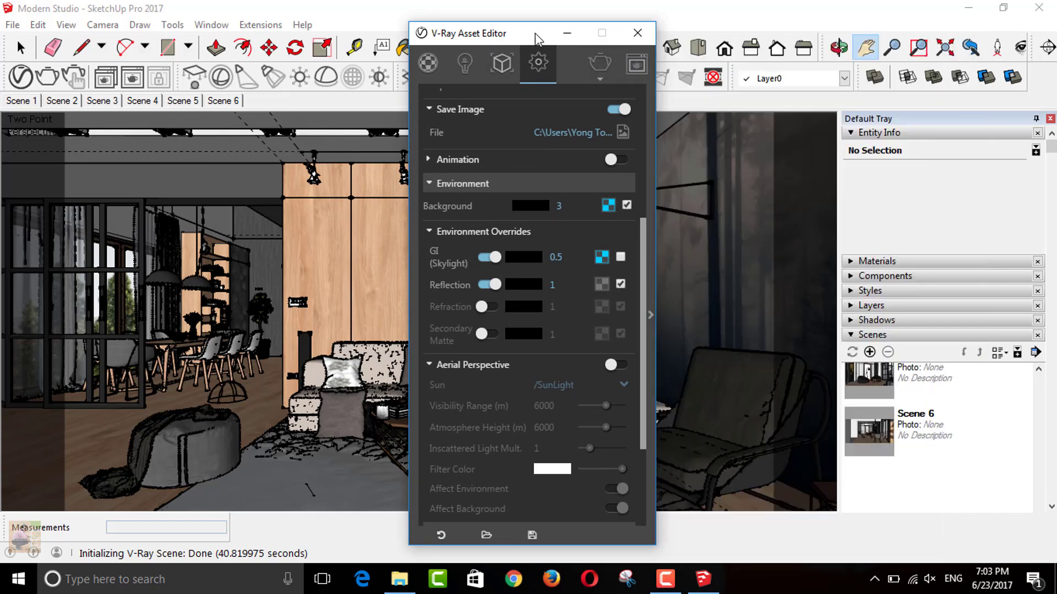
pyautogui.moveTo(481, 35)
pyautogui.mouseDown()
pyautogui.moveTo(779, 28)
pyautogui.moveTo(991, 44)
pyautogui.moveTo(944, 174)
pyautogui.mouseUp()
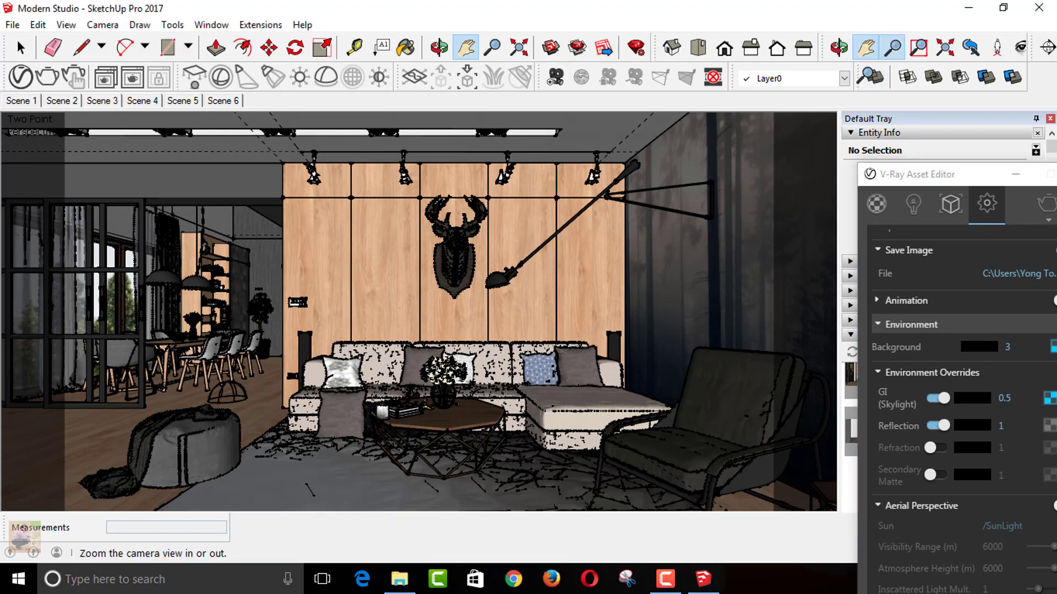
pyautogui.click(892, 47)
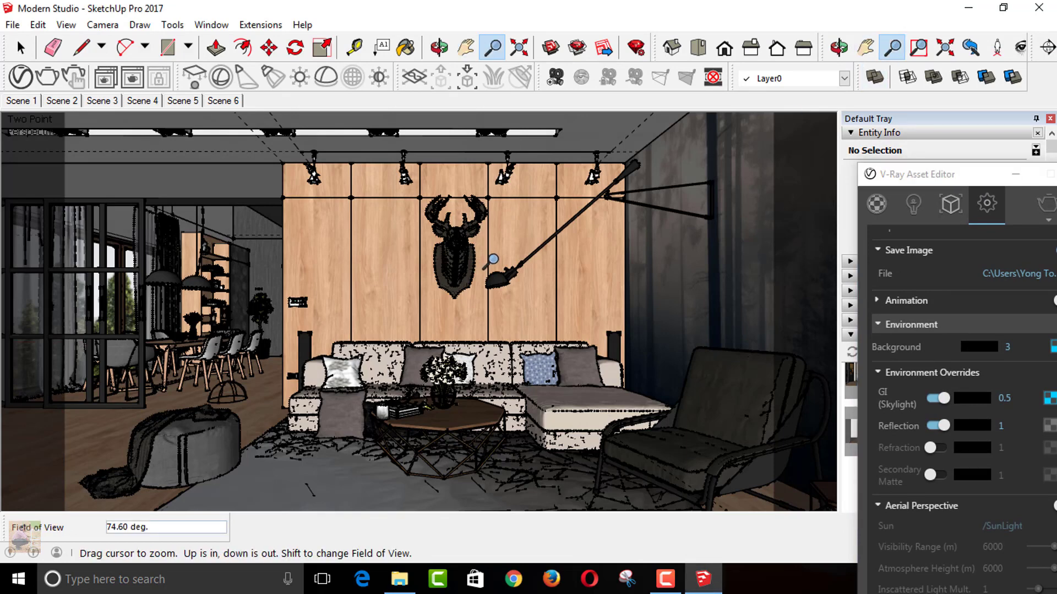
pyautogui.moveTo(487, 262); pyautogui.dragTo(487, 289)
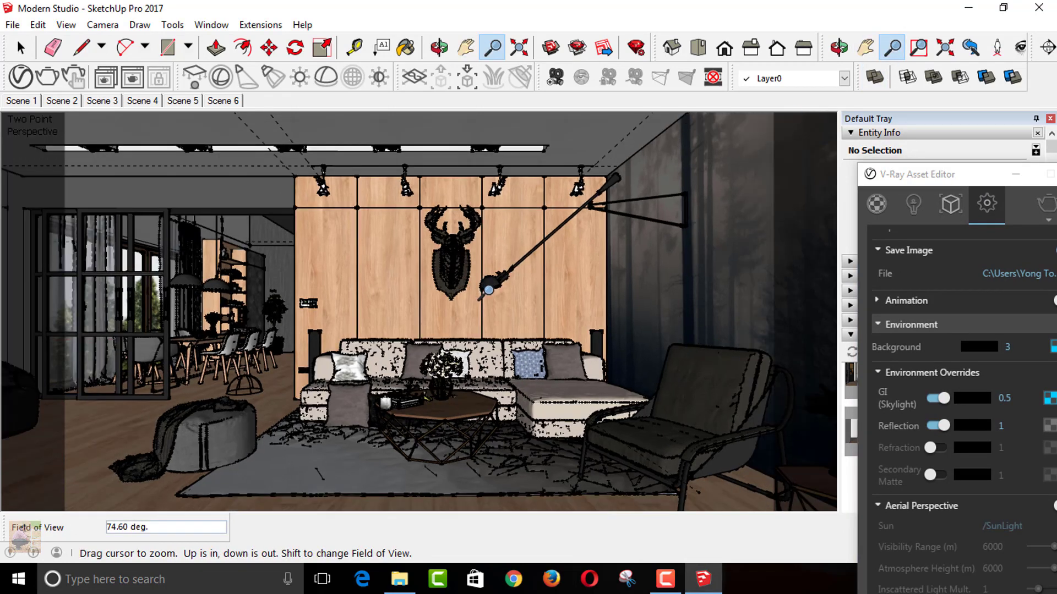
pyautogui.scroll(-2, 488, 289)
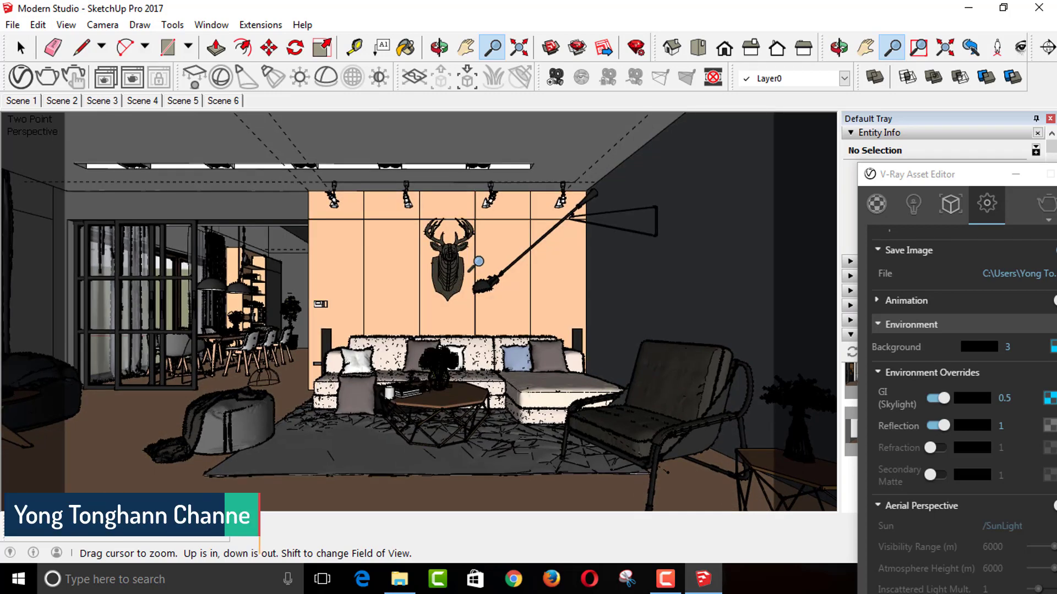
pyautogui.moveTo(480, 265); pyautogui.dragTo(476, 252)
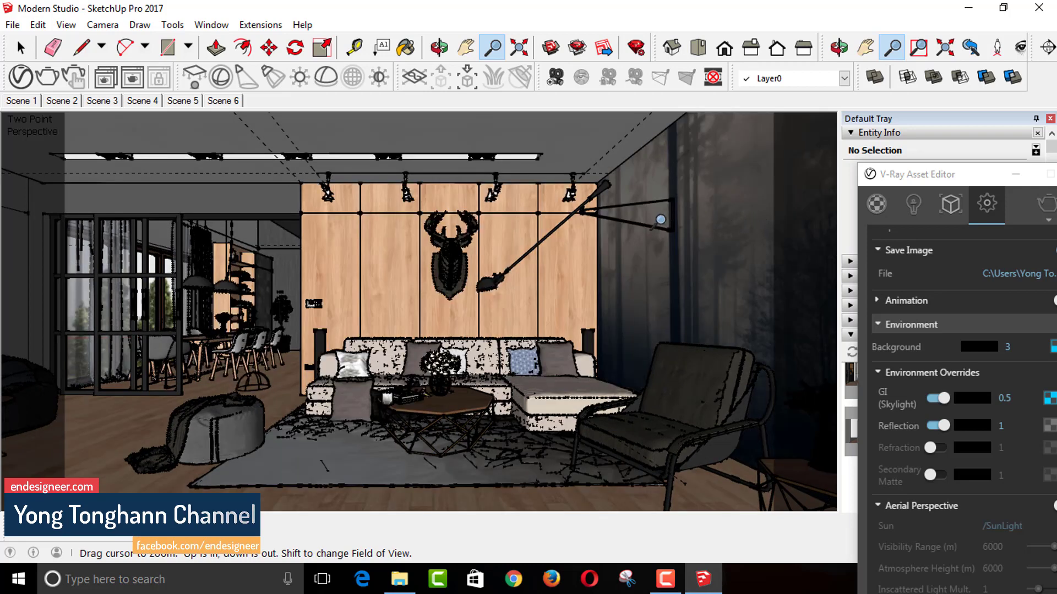
# - Bring the Asset Editor back to centre and launch the V-Ray render
pyautogui.moveTo(902, 174); pyautogui.dragTo(526, 42)
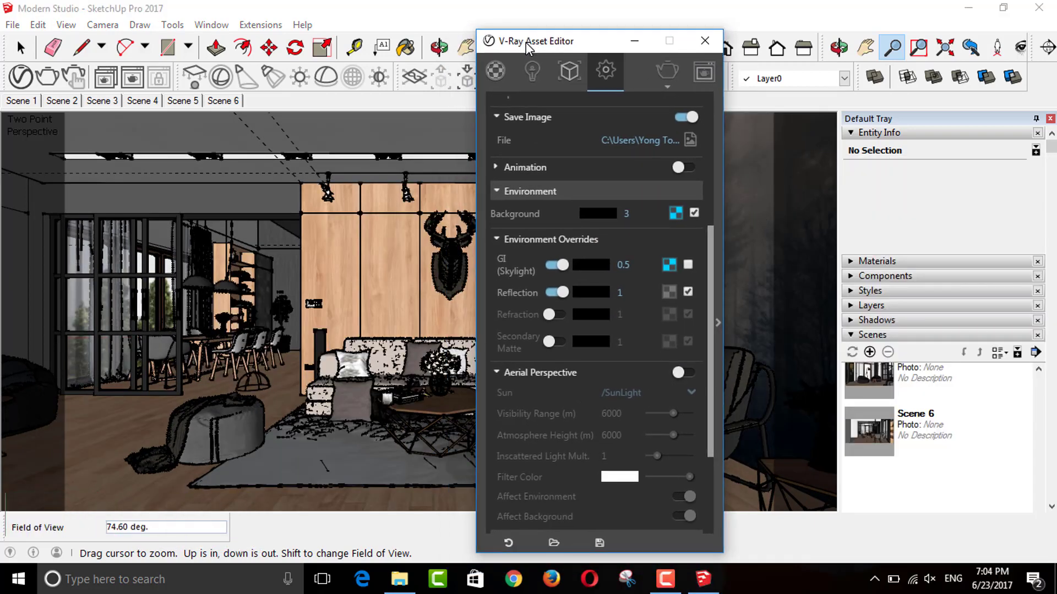
pyautogui.click(658, 68)
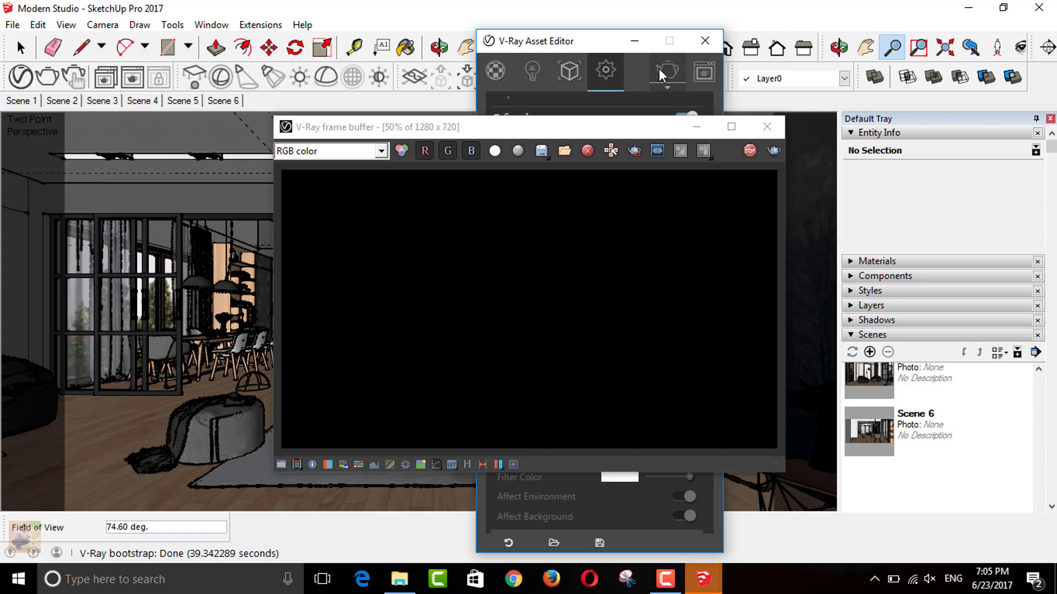
# - Maximize the V-Ray frame buffer and view the living room render at 100% zoom
pyautogui.click(725, 130)
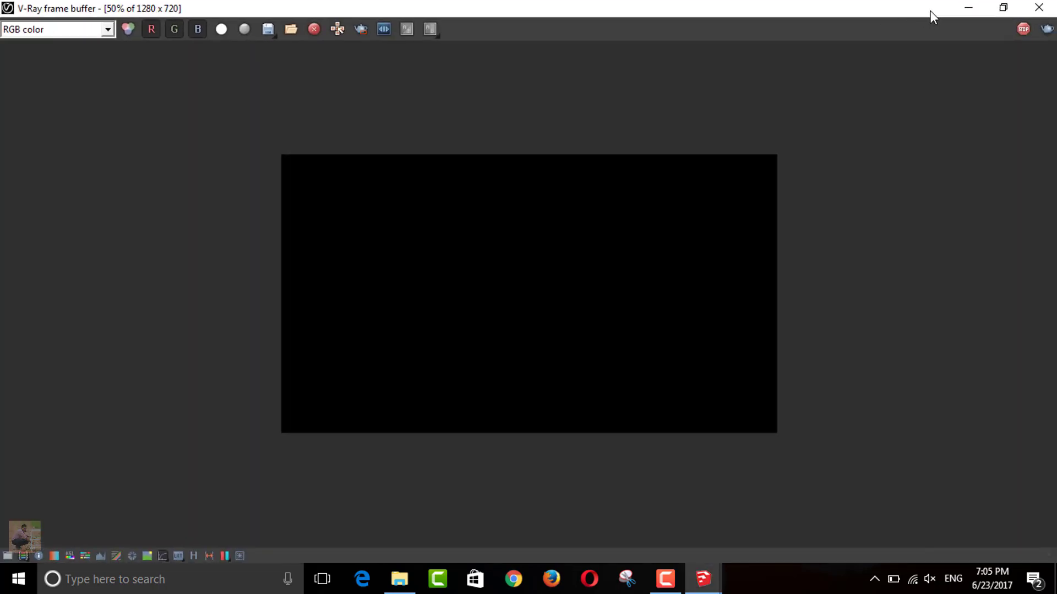
pyautogui.click(993, 8)
pyautogui.moveTo(642, 123)
pyautogui.mouseDown()
pyautogui.moveTo(524, 346)
pyautogui.moveTo(485, 215)
pyautogui.mouseUp()
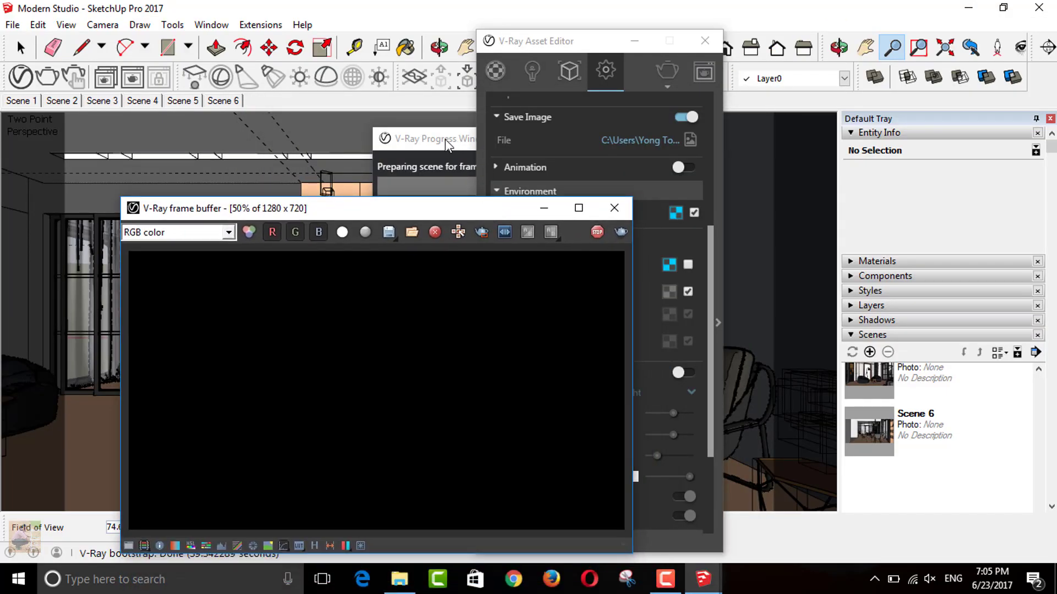
pyautogui.click(449, 145)
pyautogui.click(337, 214)
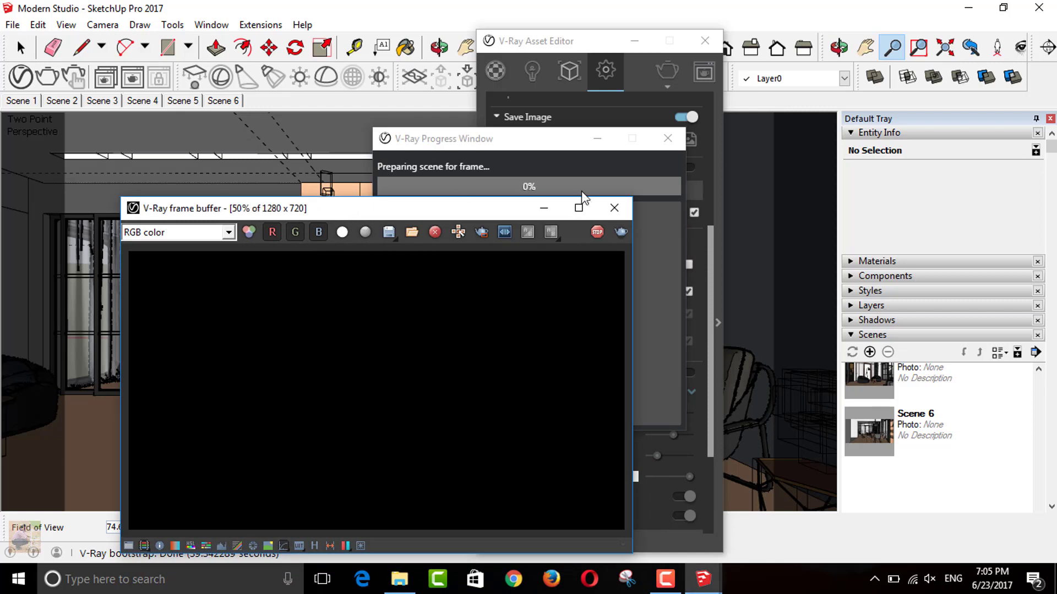
pyautogui.click(579, 208)
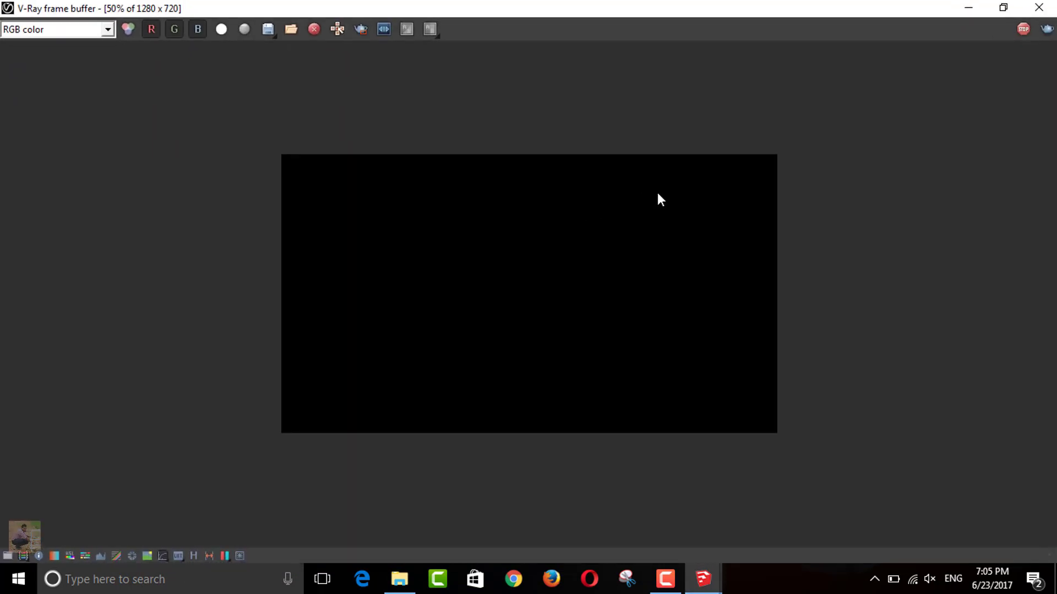
pyautogui.doubleClick(657, 192)
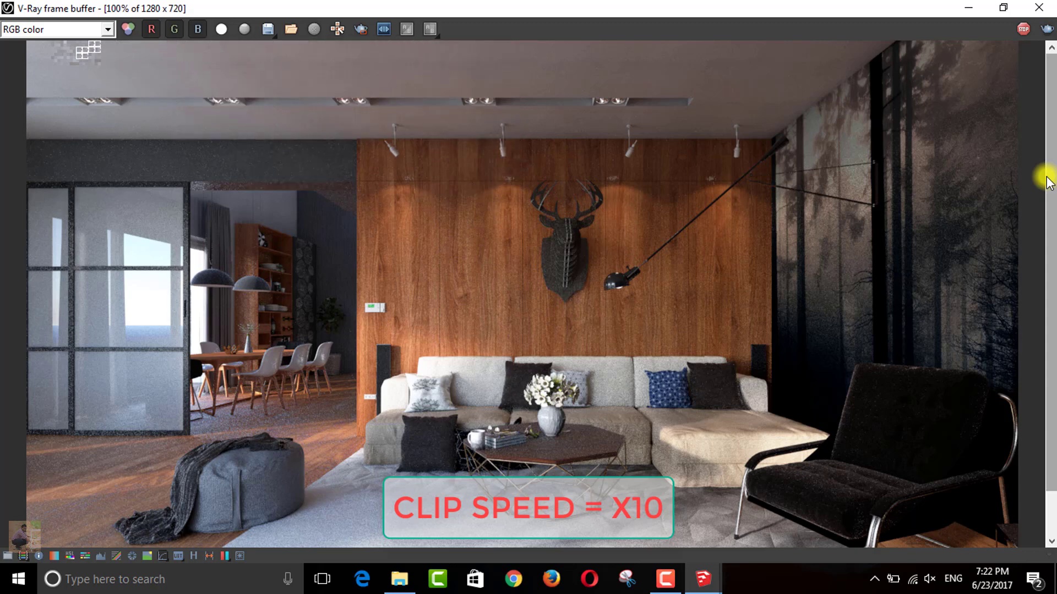
# - Restore the frame buffer, close the render Progress Window and minimize SketchUp
pyautogui.click(1003, 7)
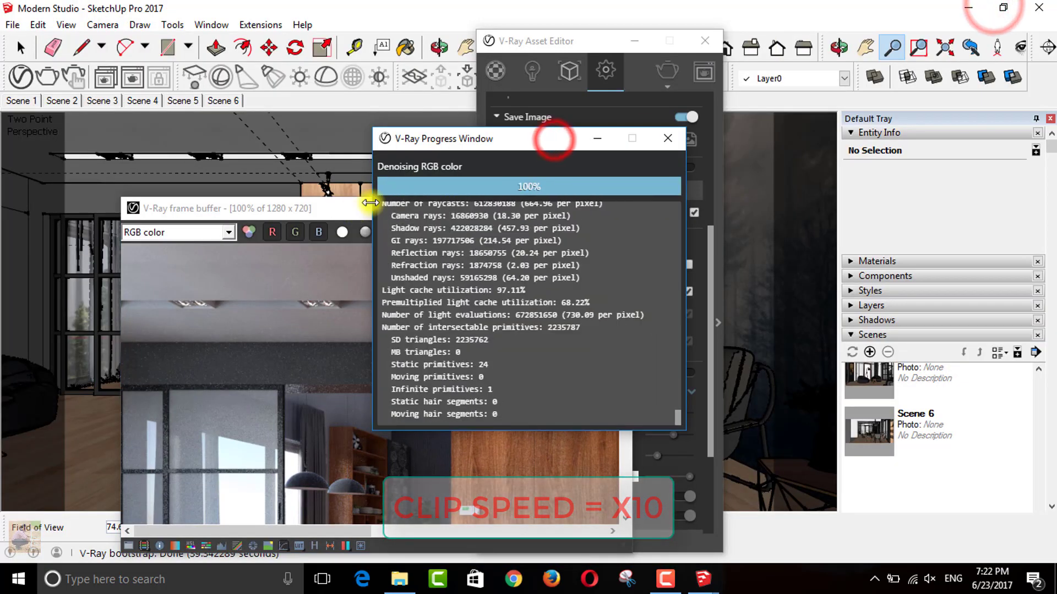
pyautogui.click(598, 139)
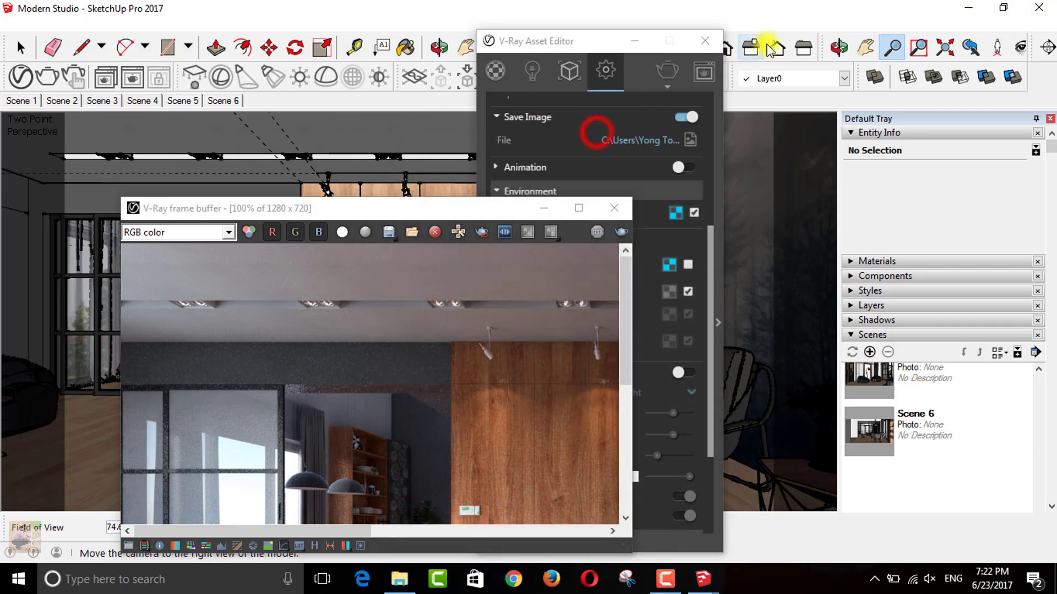
pyautogui.click(963, 12)
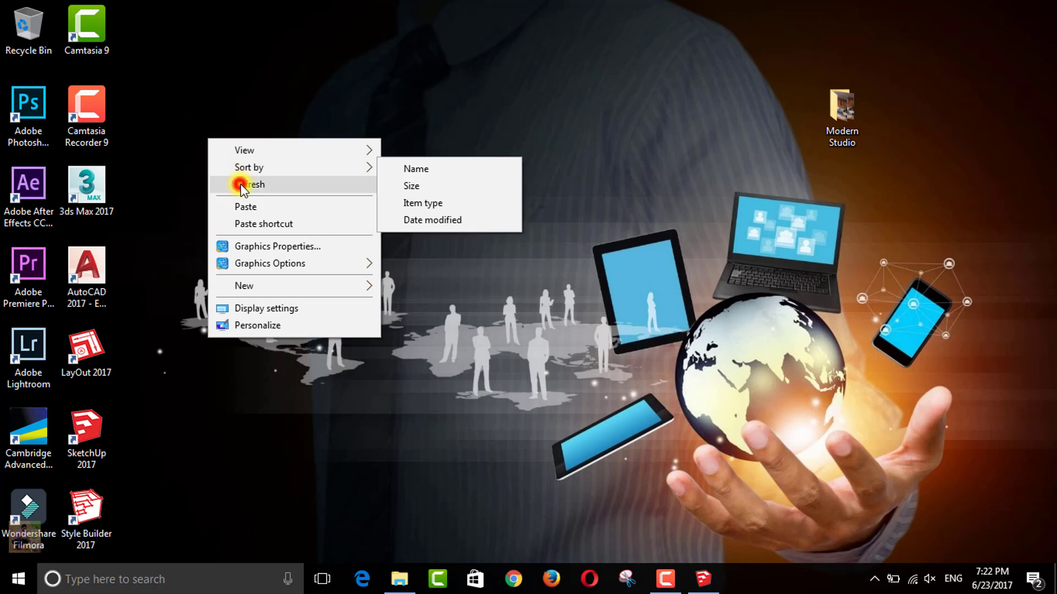
# - Refresh the desktop and open the Modern Studio project folder
pyautogui.click(239, 184)
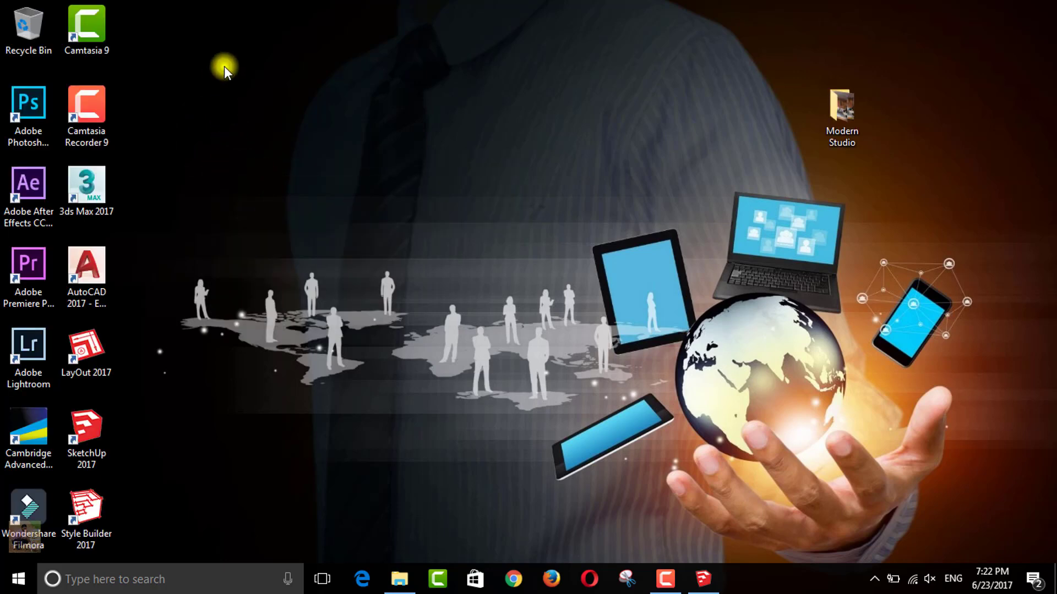
pyautogui.rightClick(224, 66)
pyautogui.click(253, 112)
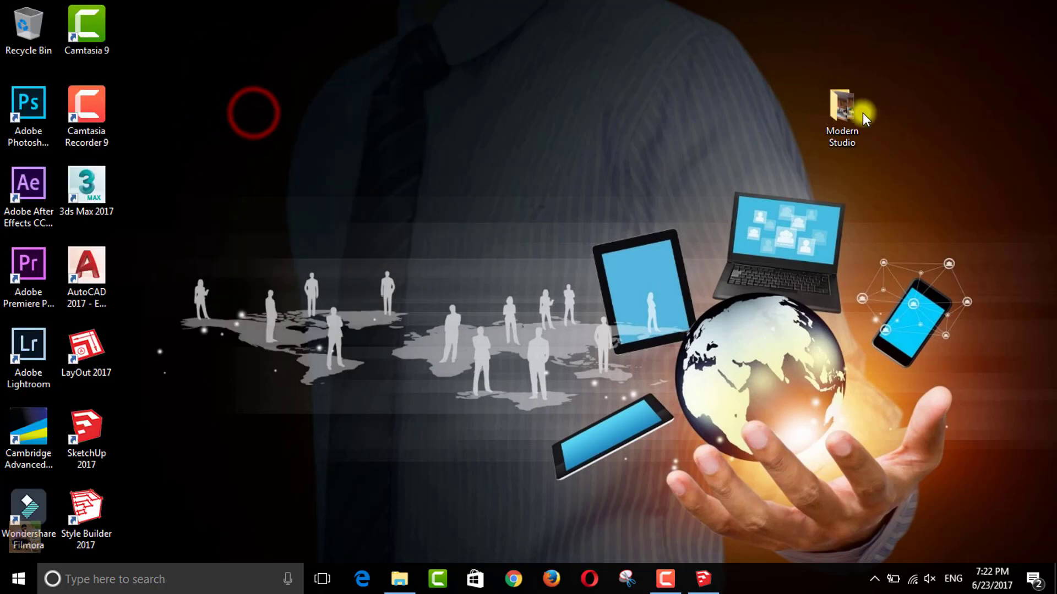
pyautogui.click(847, 108)
pyautogui.doubleClick(847, 108)
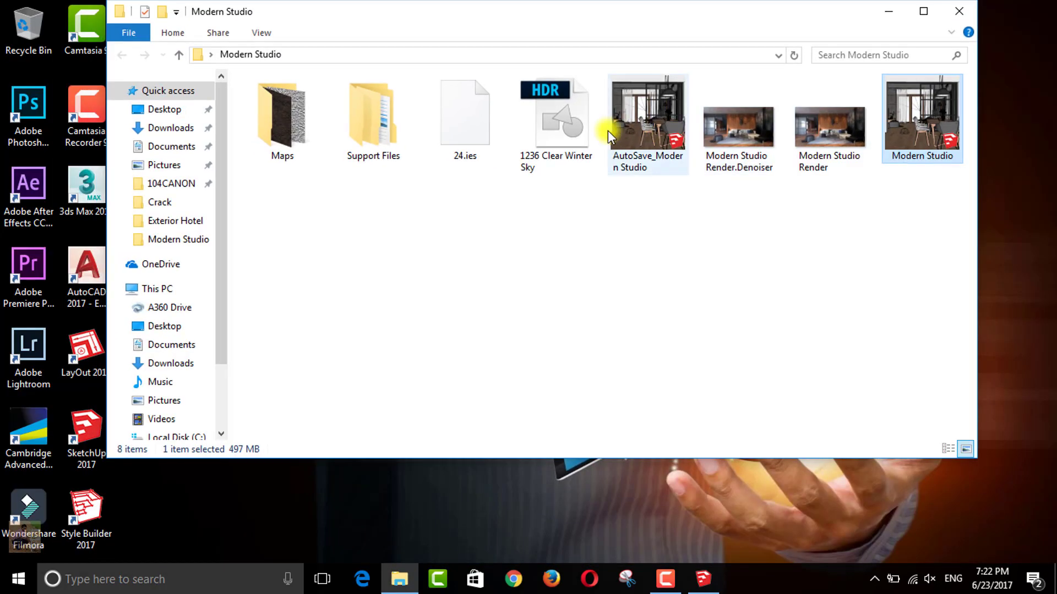
# - Maximize the folder, try opening Modern Studio Render.Denoiser, then close the blank viewer
pyautogui.click(915, 12)
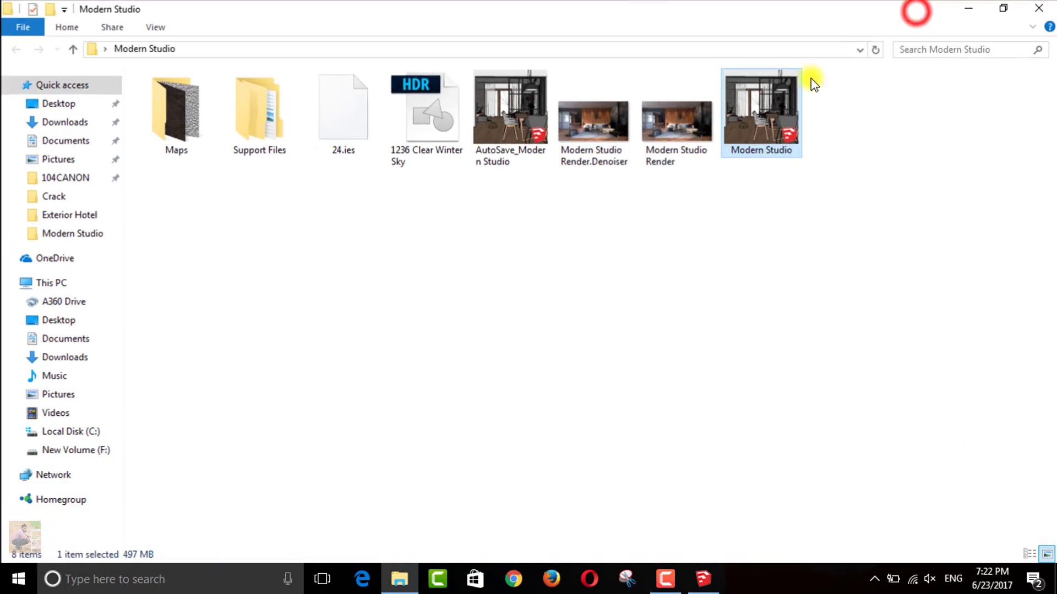
pyautogui.click(584, 124)
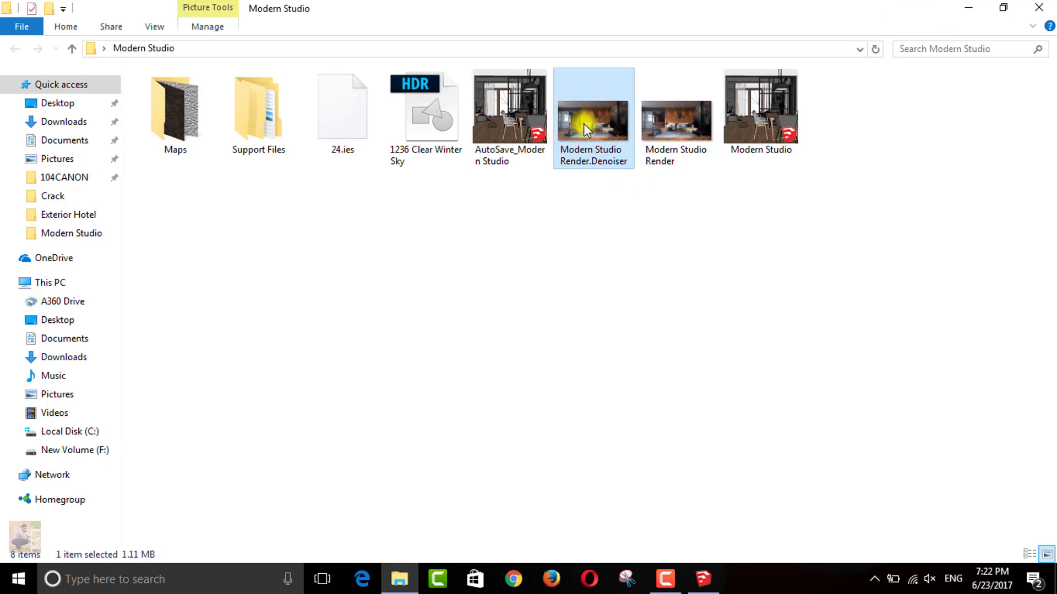
pyautogui.press('Return')
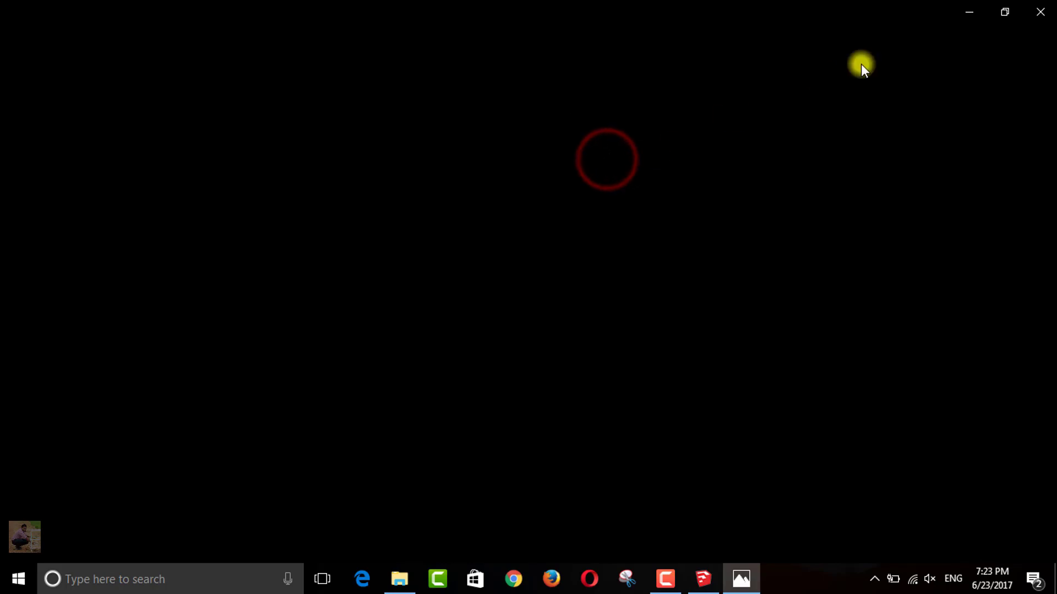
pyautogui.click(1004, 11)
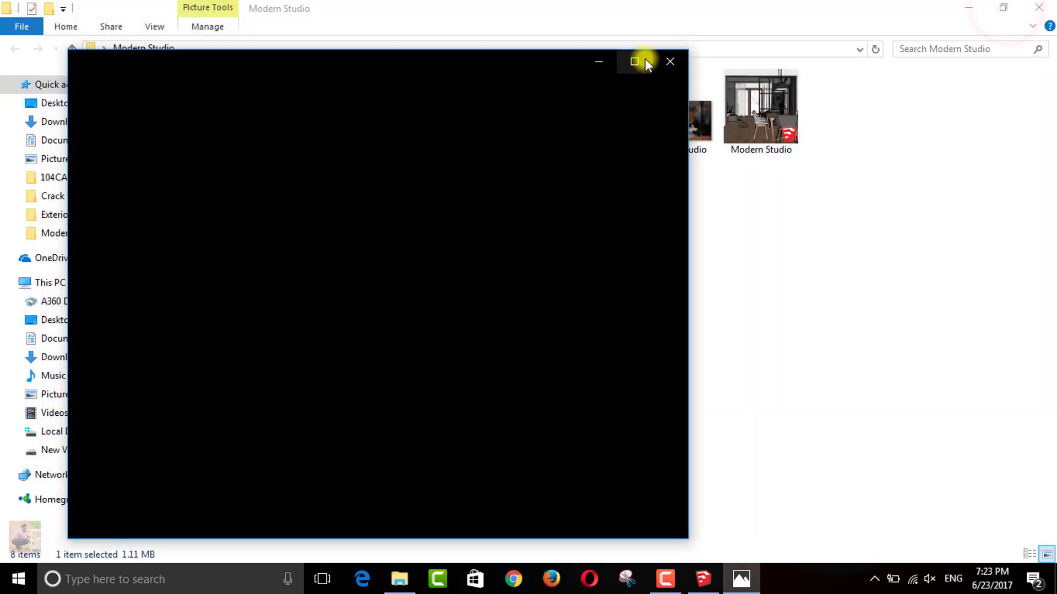
pyautogui.click(642, 60)
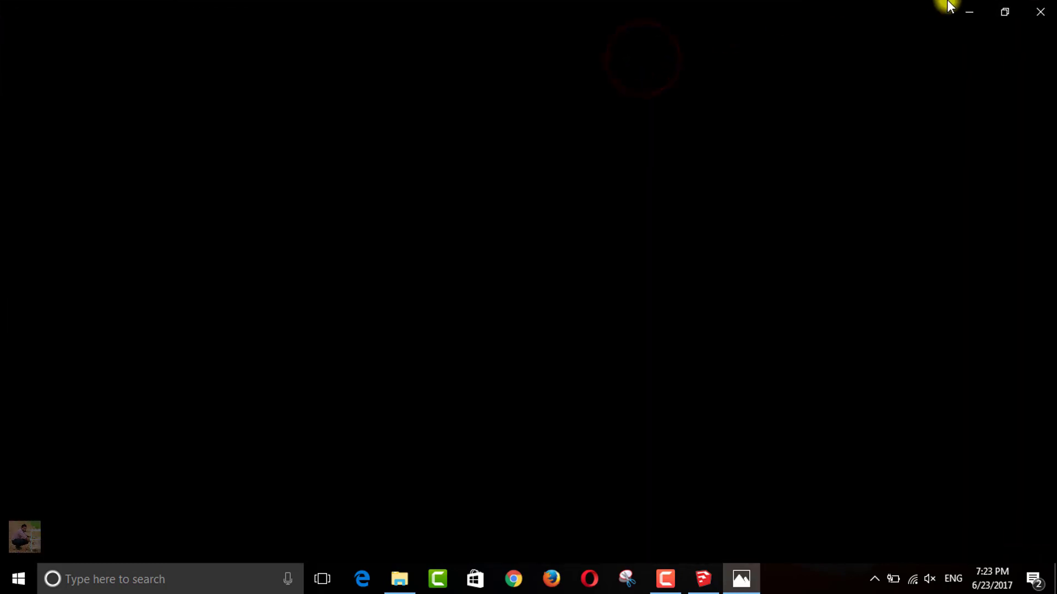
pyautogui.click(1030, 13)
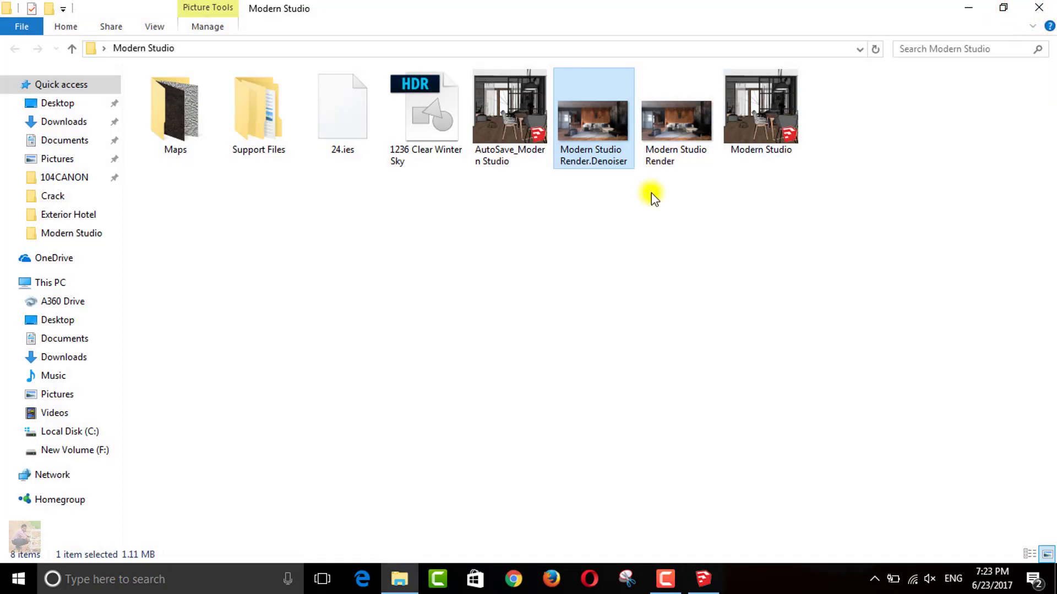
# - Refresh the folder and open Modern Studio Render.Denoiser with FastStone Image Viewer
pyautogui.rightClick(650, 192)
pyautogui.click(677, 256)
pyautogui.click(582, 125)
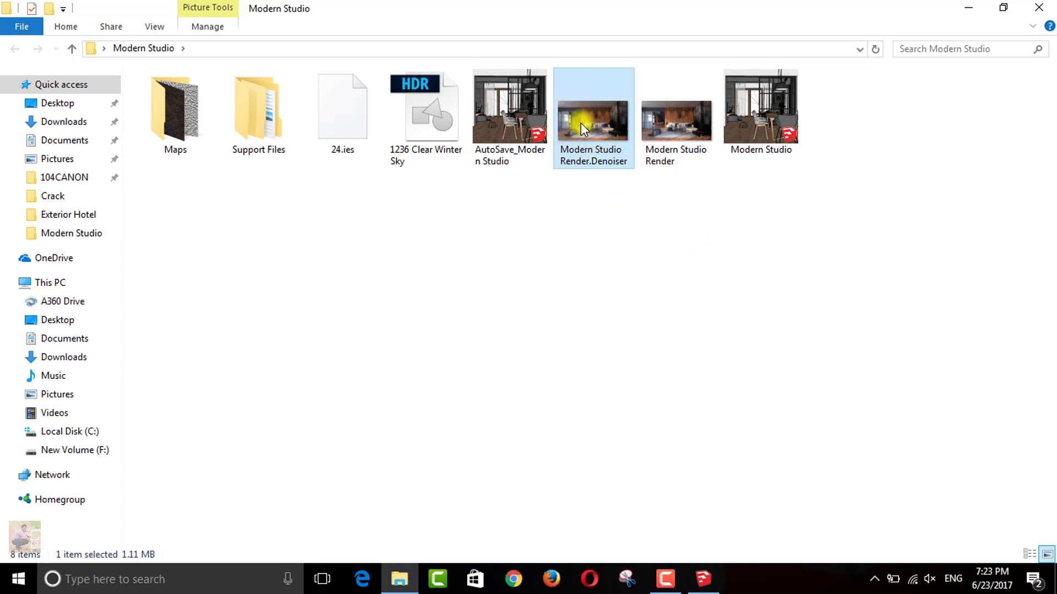
pyautogui.rightClick(582, 127)
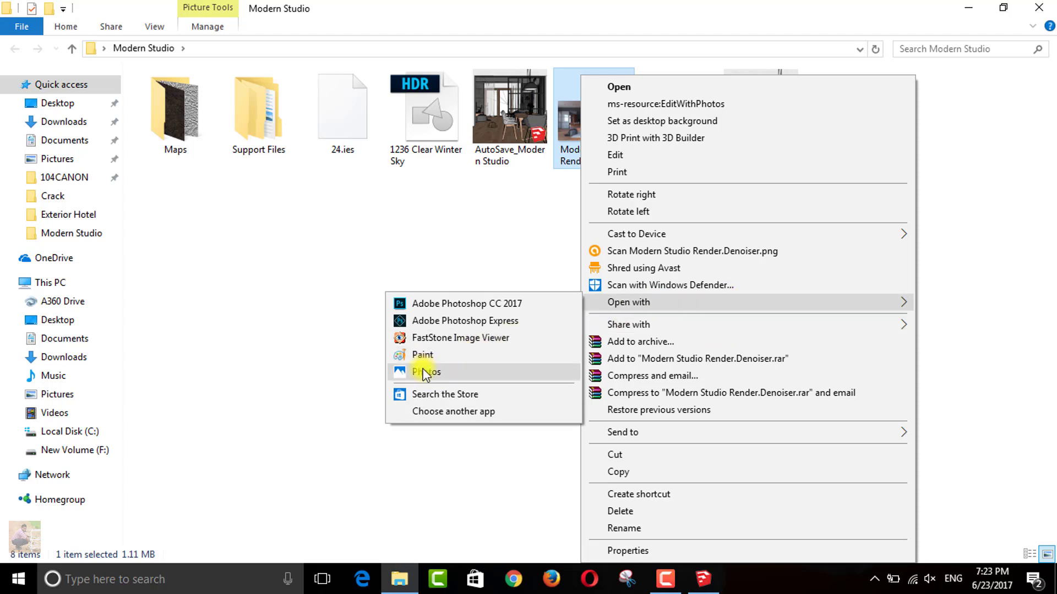
pyautogui.click(423, 339)
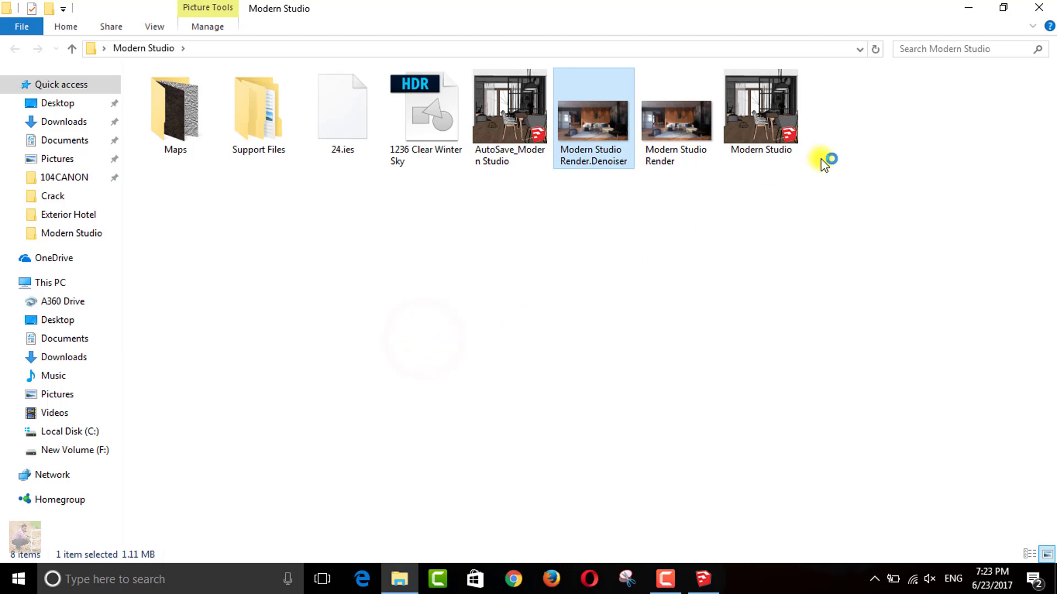
# - Bring FastStone forward and magnify render details near the lamp
pyautogui.click(969, 9)
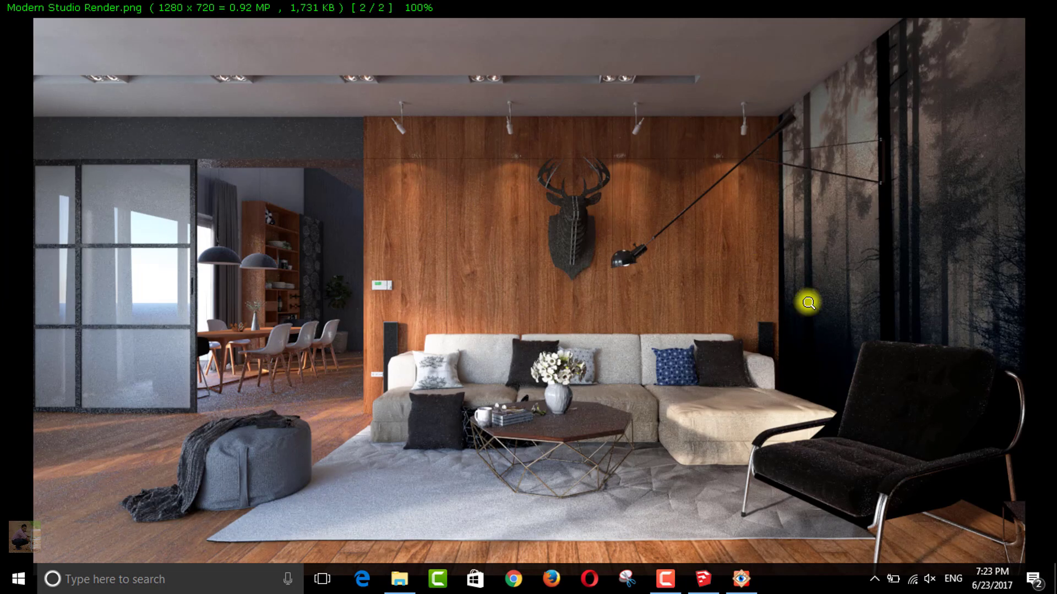
pyautogui.click(753, 587)
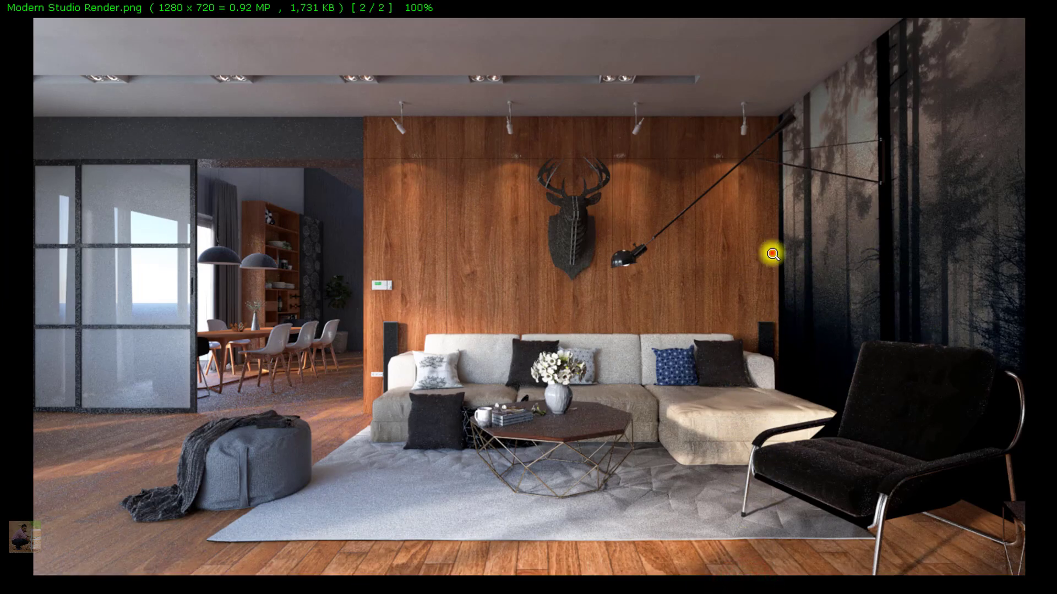
pyautogui.moveTo(770, 253); pyautogui.dragTo(966, 234)
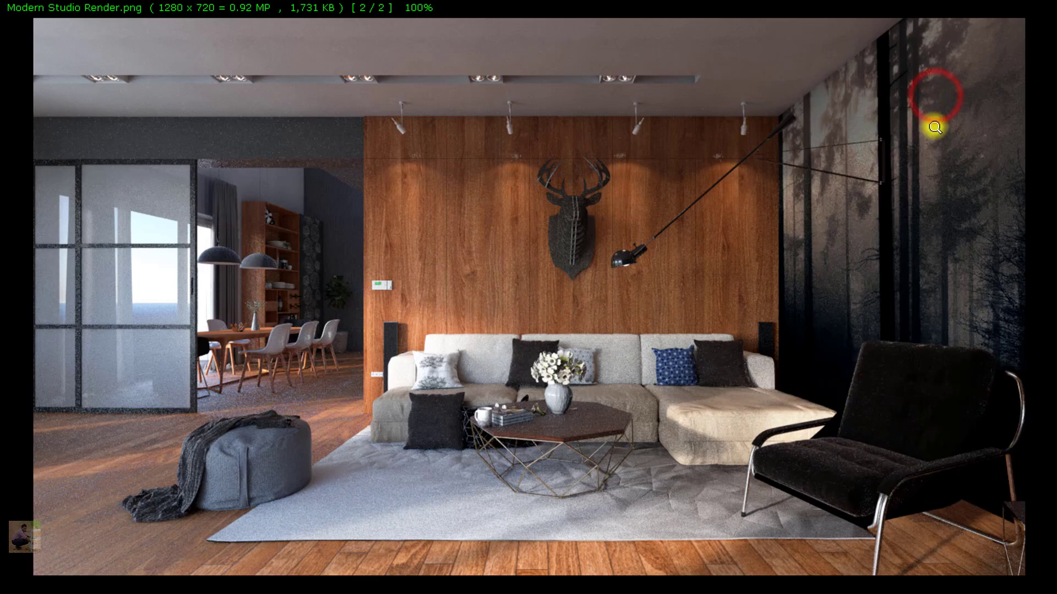
pyautogui.click(735, 179)
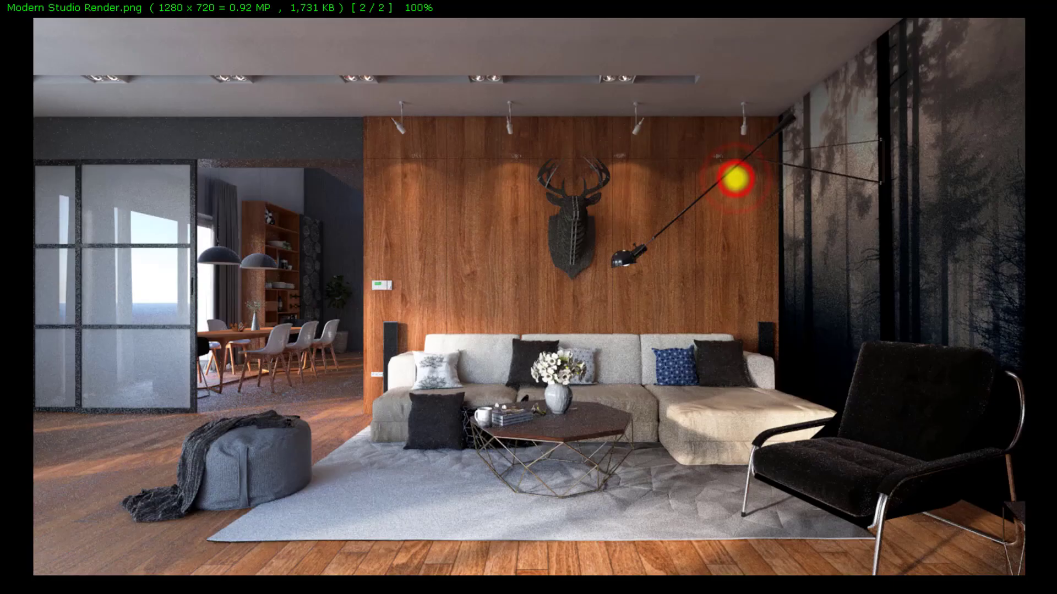
# - Dismiss the viewer's context menus and return to the thumbnail browser
pyautogui.rightClick(737, 179)
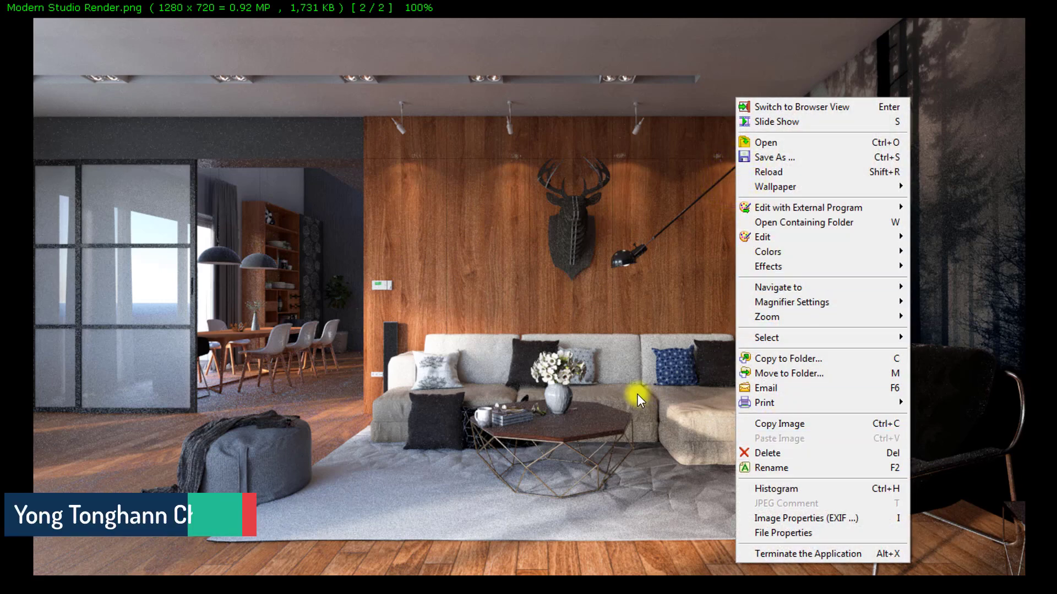
pyautogui.click(618, 155)
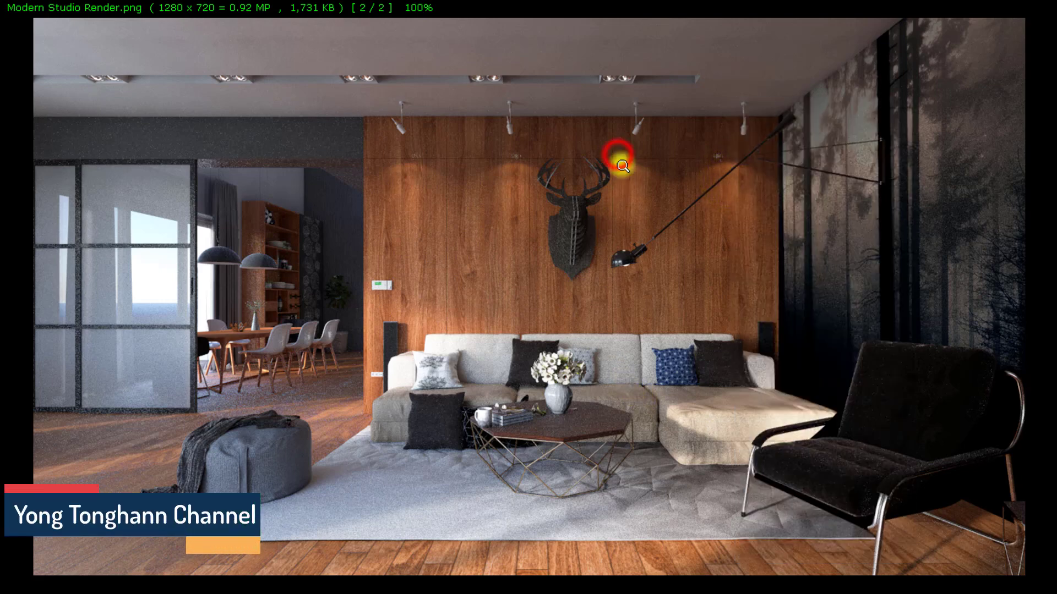
pyautogui.rightClick(624, 207)
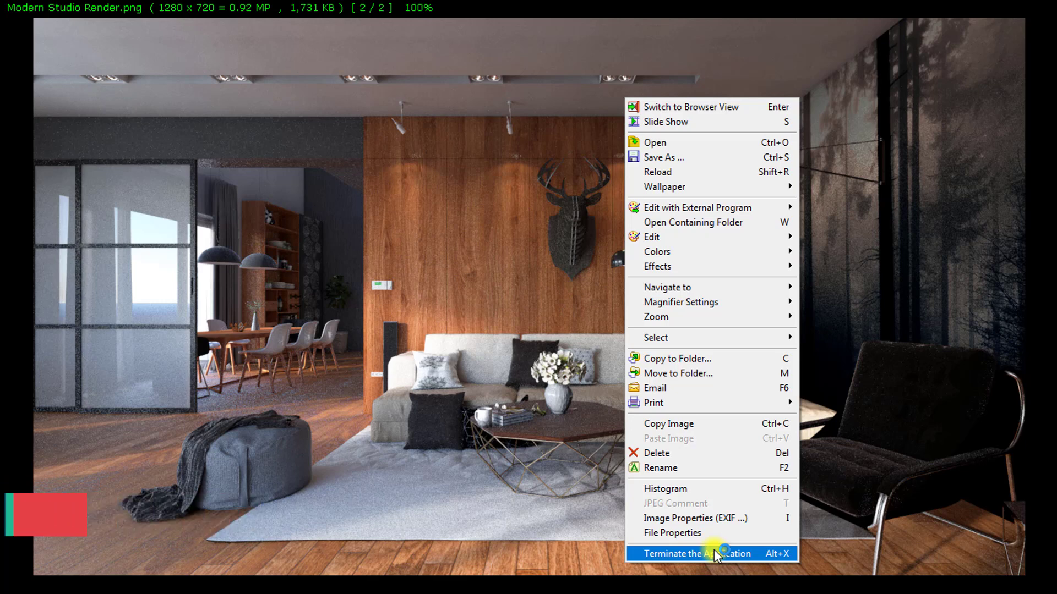
pyautogui.click(903, 422)
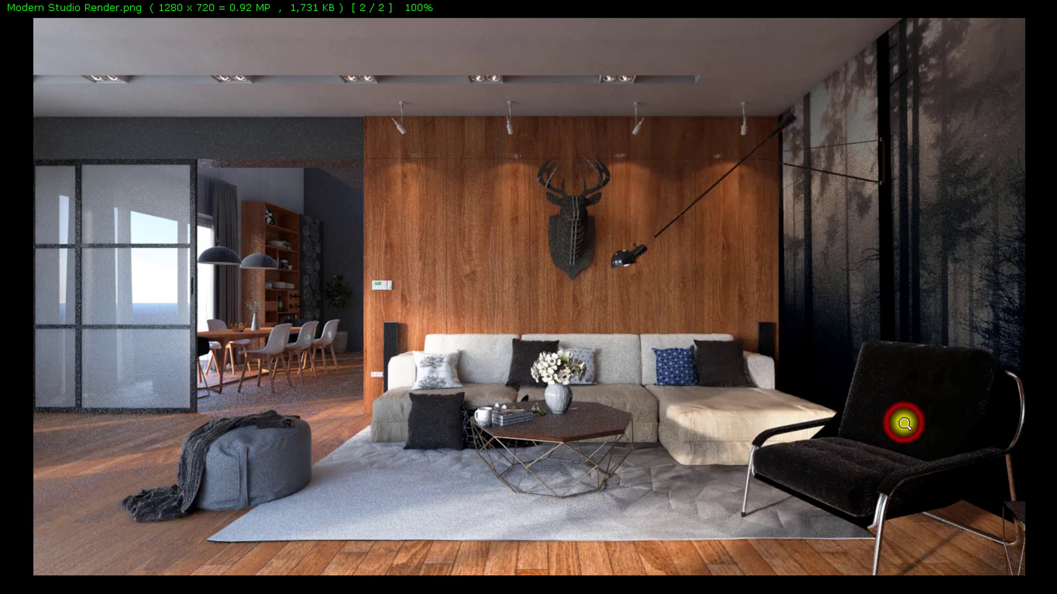
pyautogui.press('Escape')
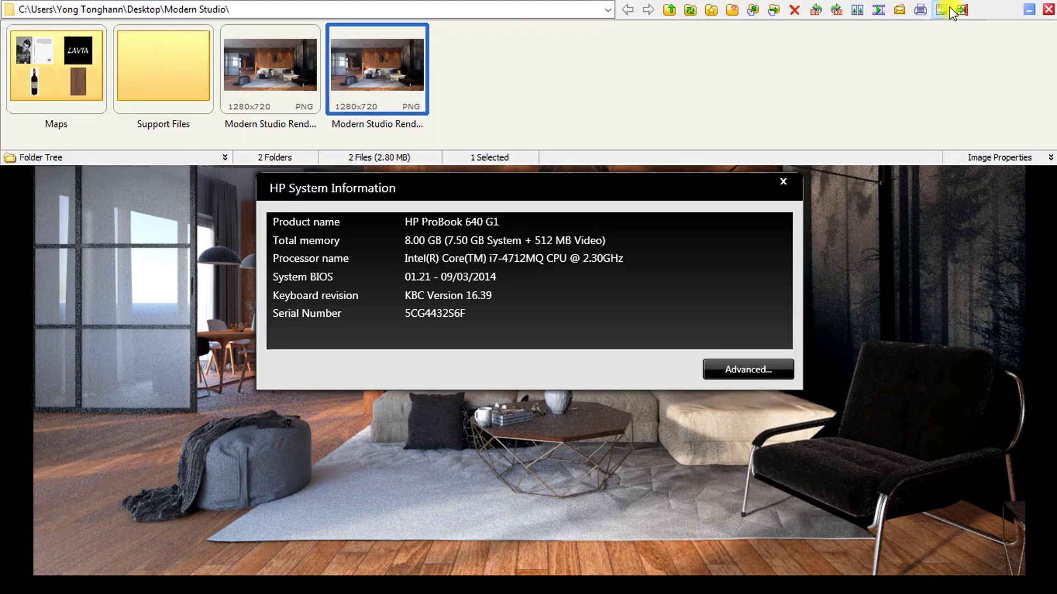
# - Close FastStone Image Viewer, dismiss the system popup and refresh the desktop
pyautogui.click(1047, 10)
pyautogui.click(786, 184)
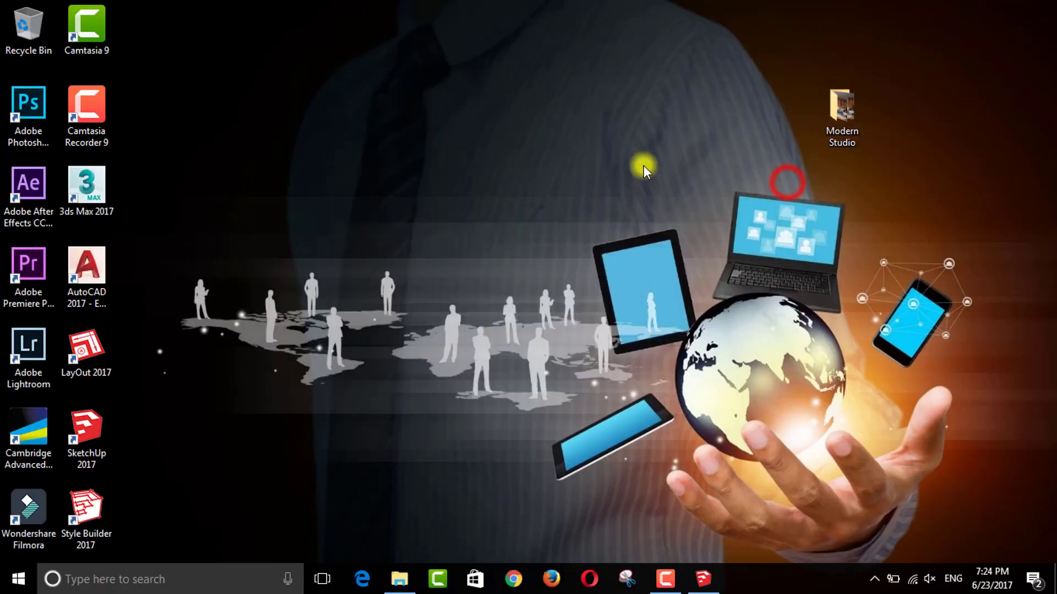
pyautogui.rightClick(524, 138)
pyautogui.click(590, 186)
pyautogui.rightClick(533, 137)
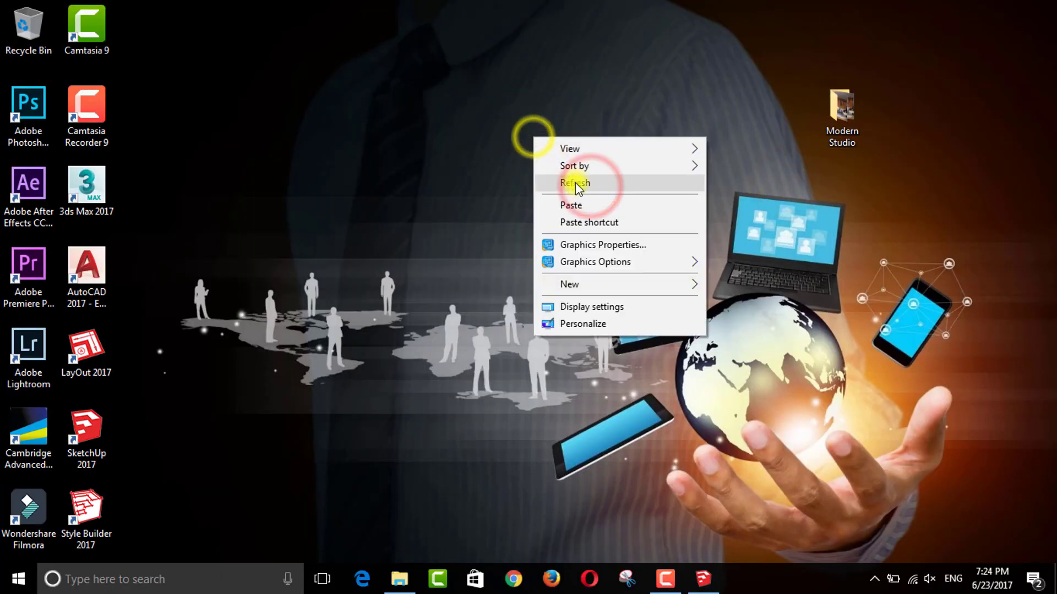
pyautogui.click(575, 182)
# - Open Modern Studio Render.Denoiser.png from the Modern Studio folder and show it full screen in Photos
pyautogui.doubleClick(837, 110)
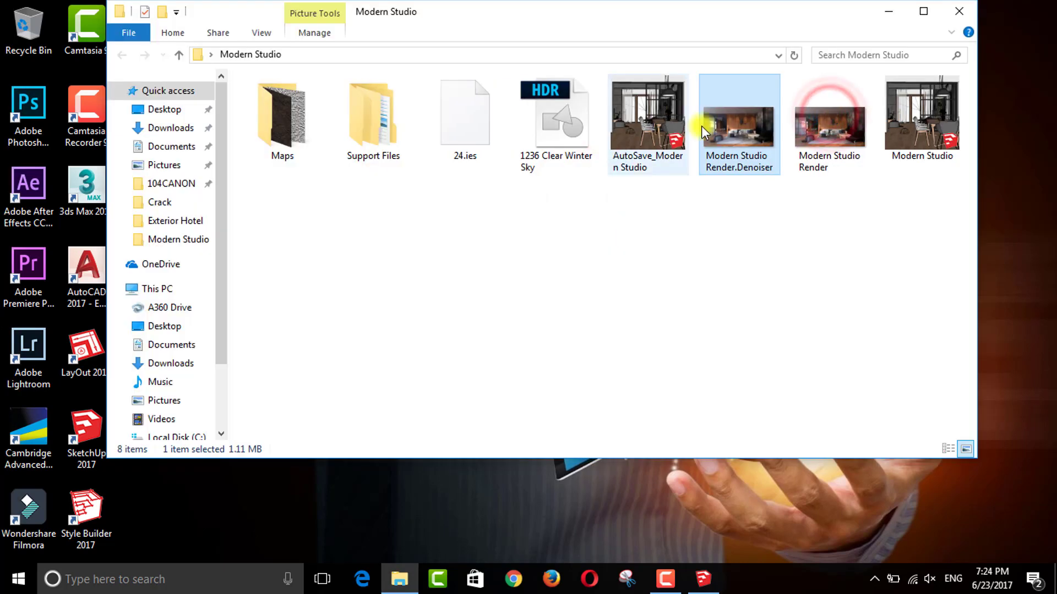
pyautogui.doubleClick(748, 124)
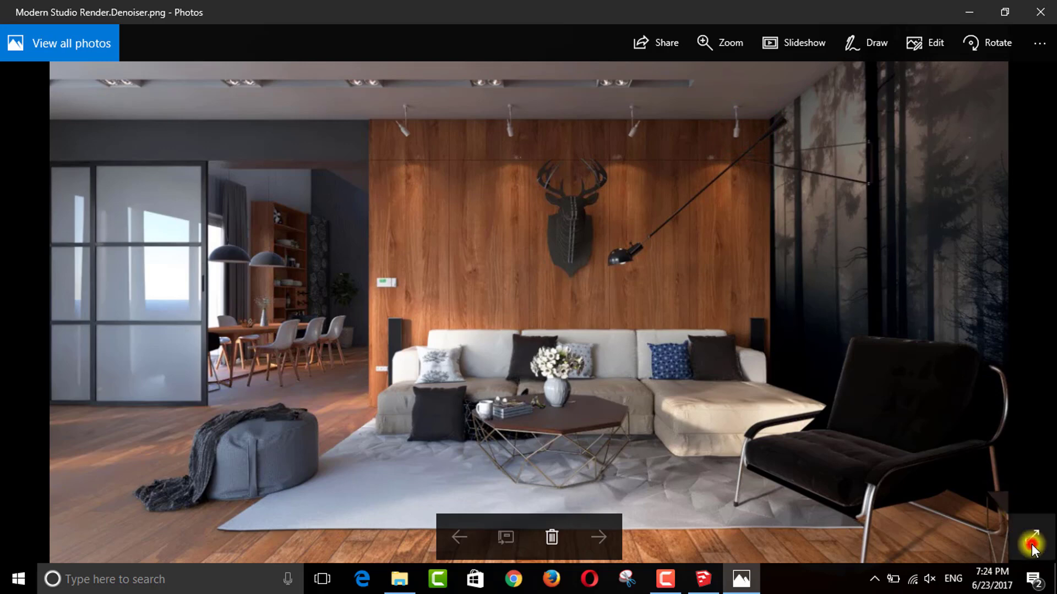
pyautogui.click(1033, 545)
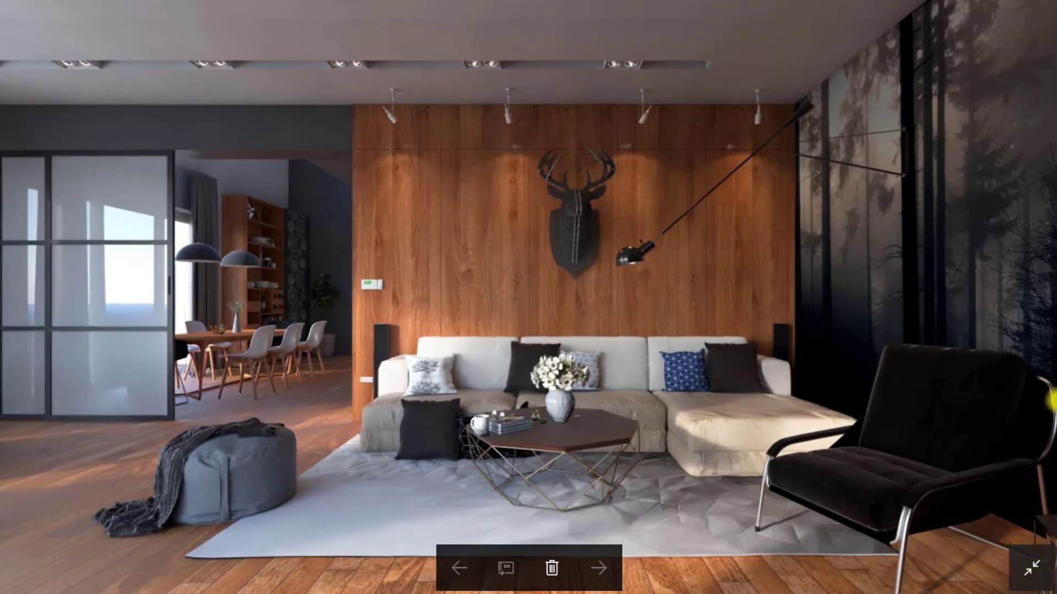